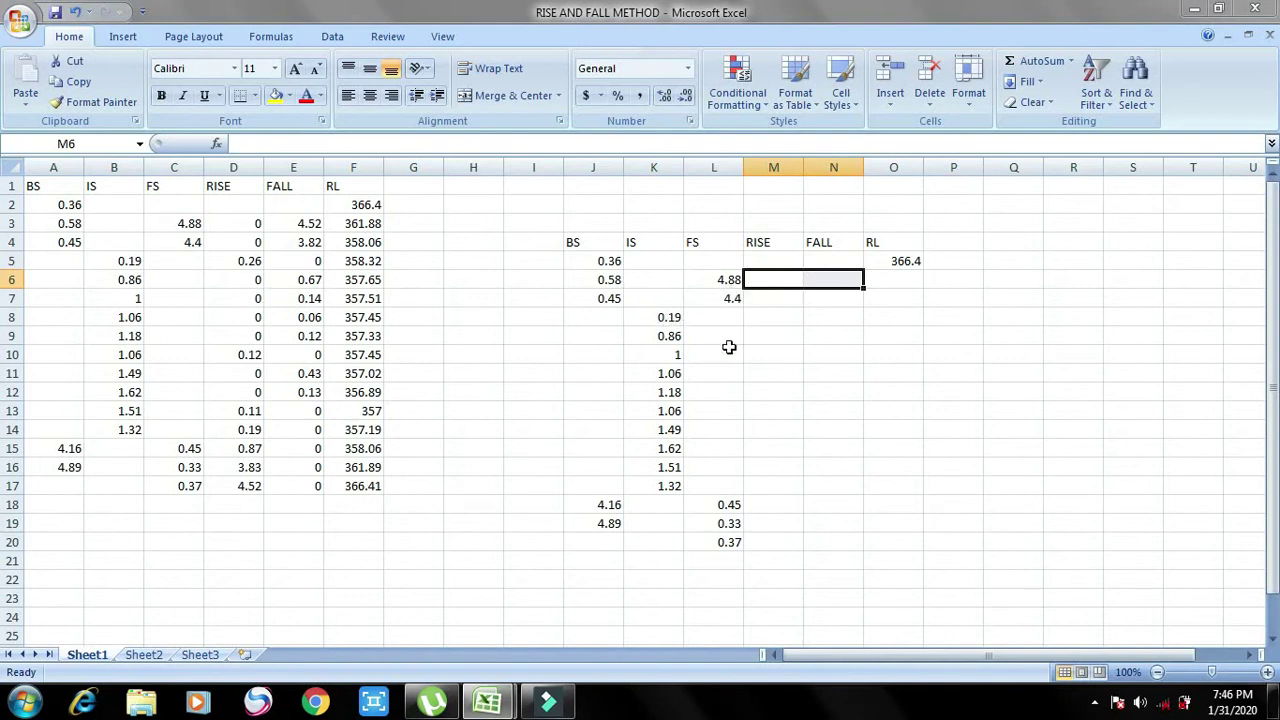
# Review the first table's RISE, FALL and RL formulas (D3, E4, F4) and the starting RL 366.4
pyautogui.click(778, 280)
pyautogui.click(250, 225)
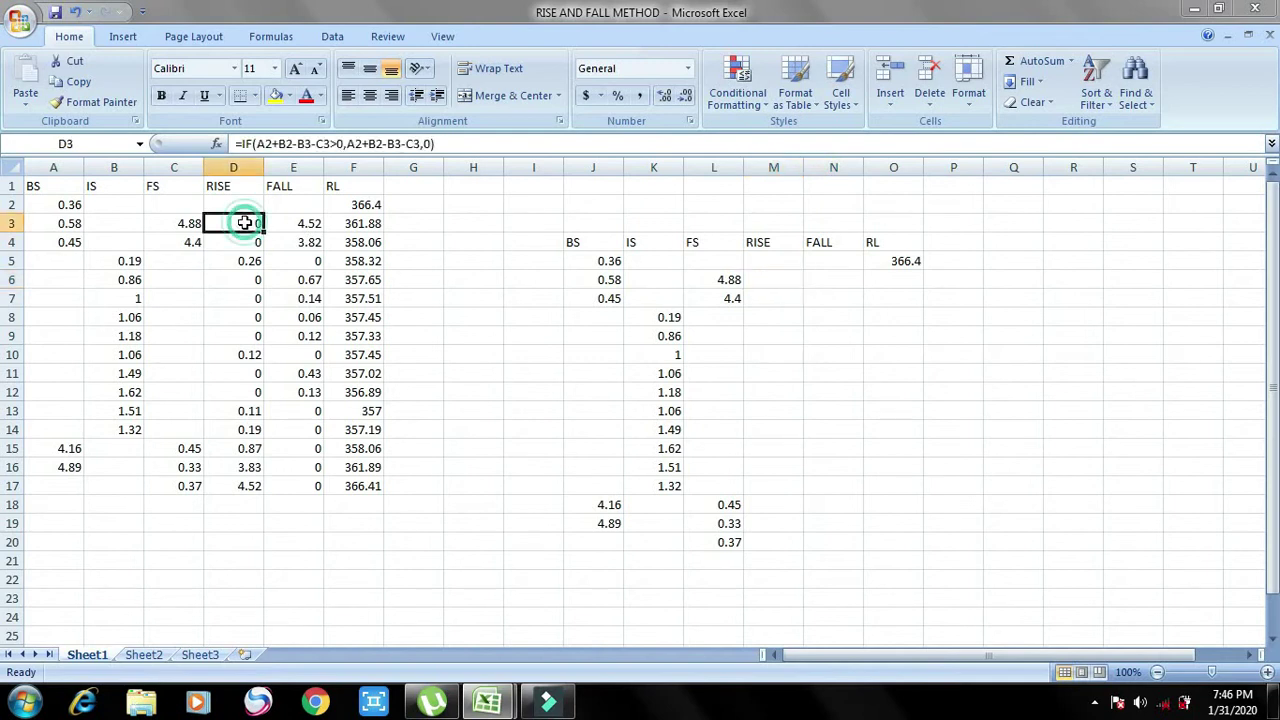
pyautogui.click(304, 241)
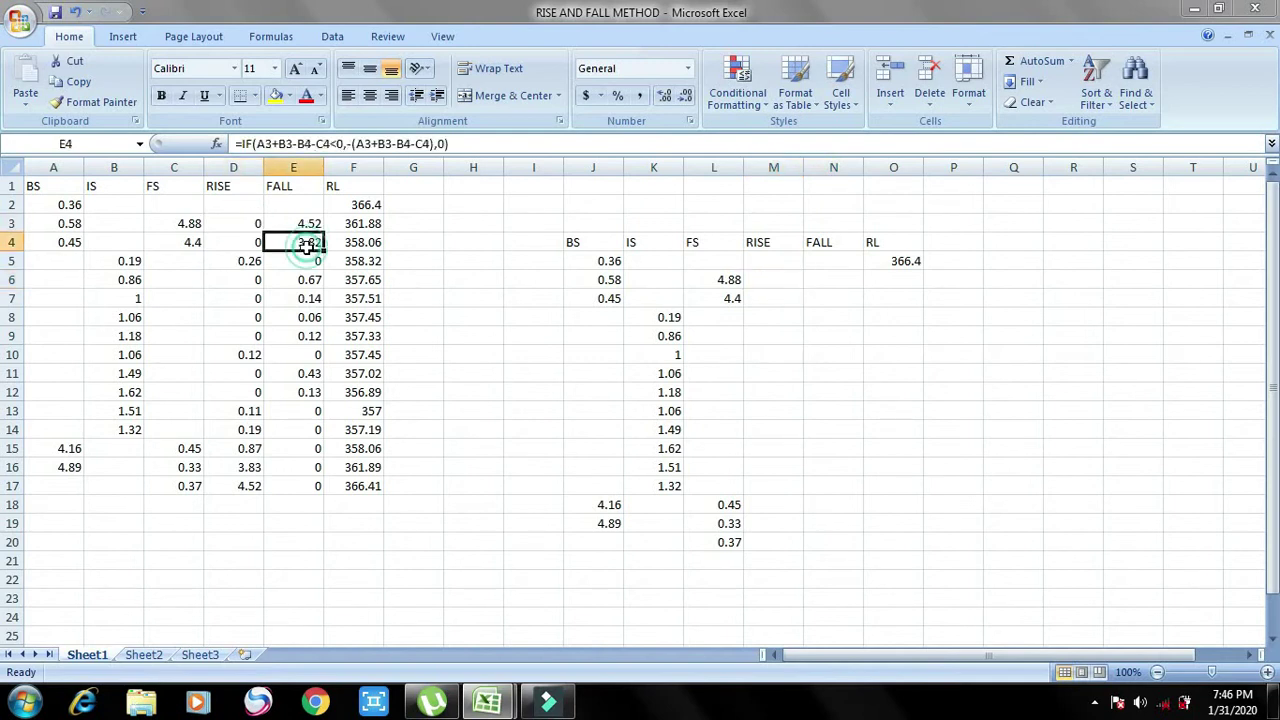
pyautogui.click(352, 247)
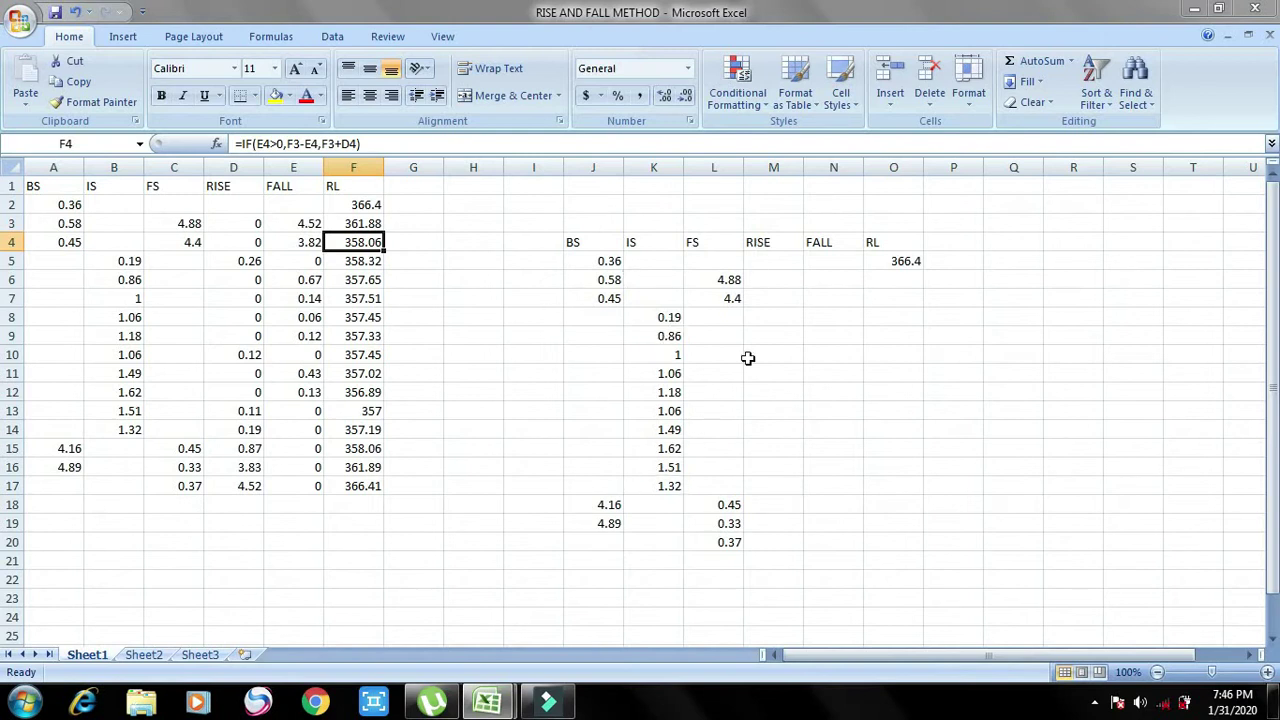
pyautogui.click(905, 262)
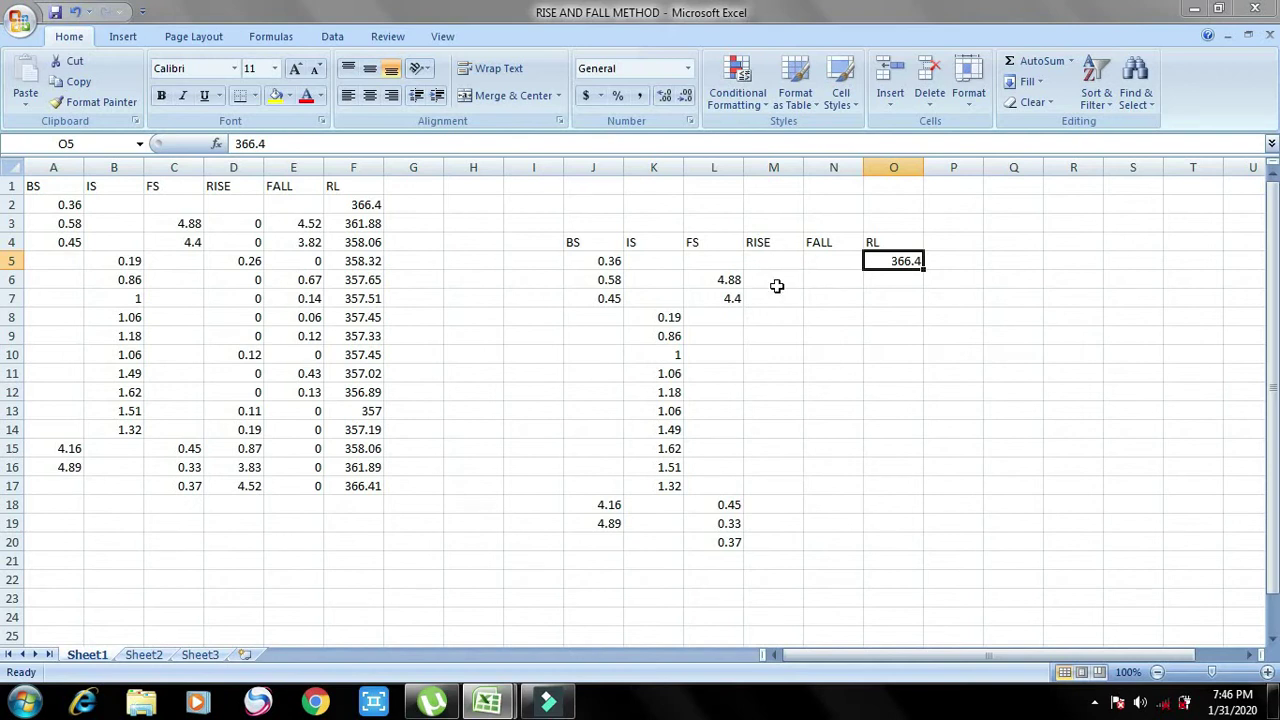
pyautogui.click(774, 284)
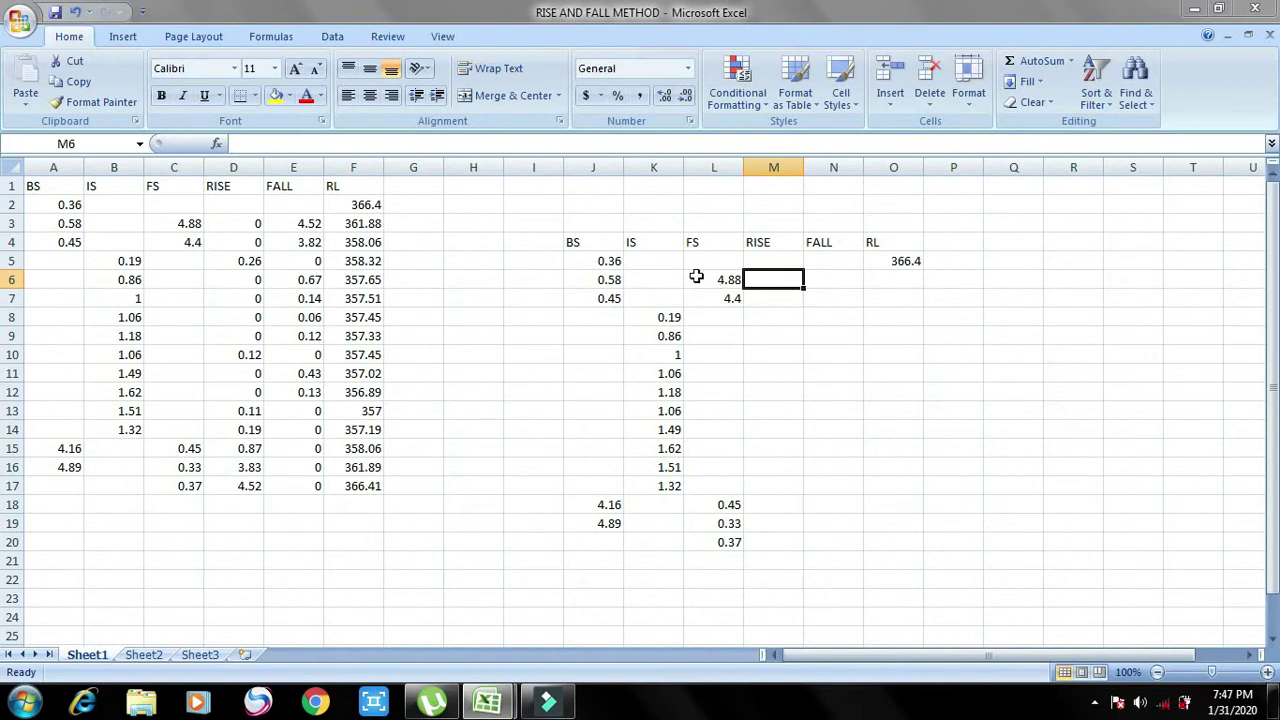
pyautogui.click(818, 283)
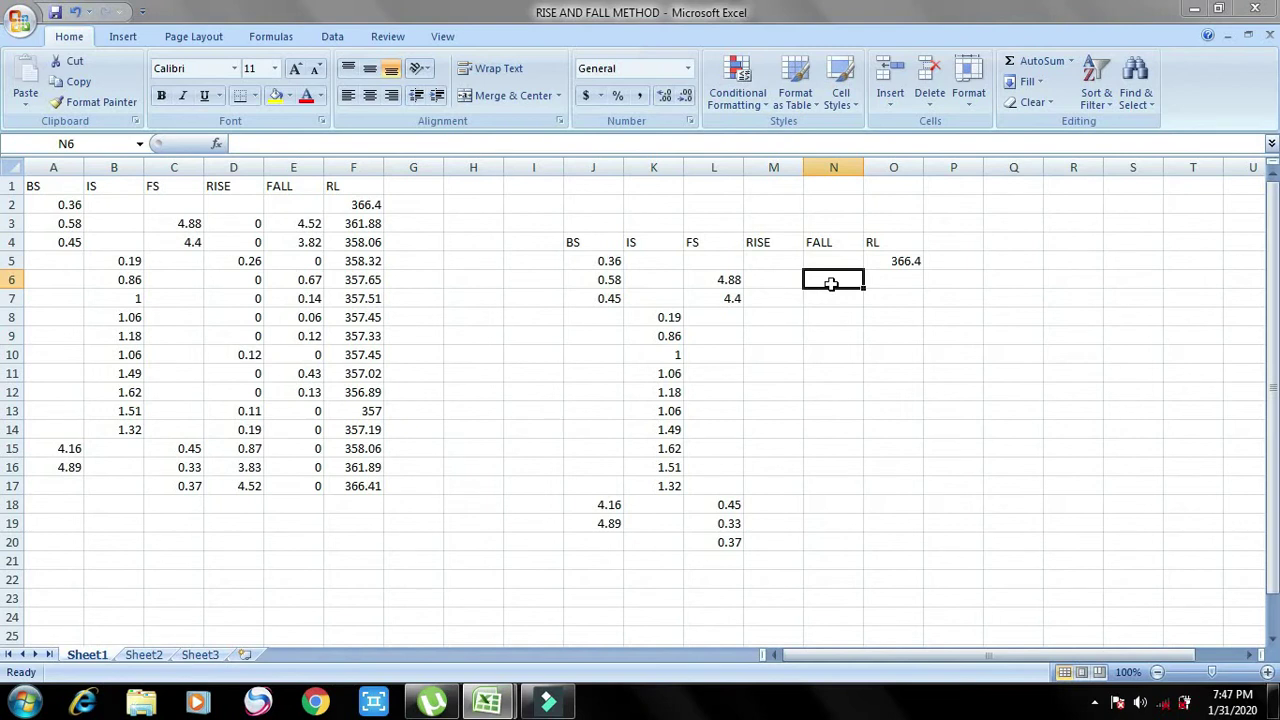
pyautogui.click(765, 280)
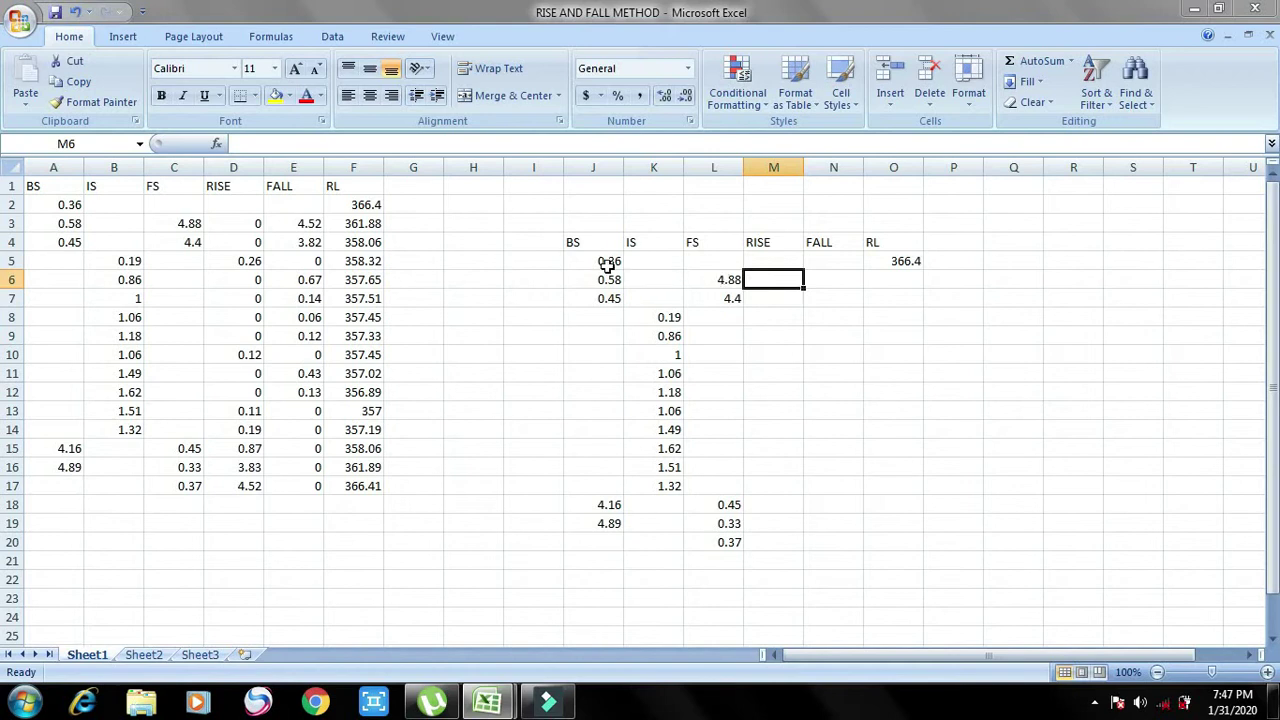
# Point out the first rise's readings: BS 0.36 in J5, empty IS cells K5 and K6, and FS 4.88 in L6
pyautogui.click(606, 261)
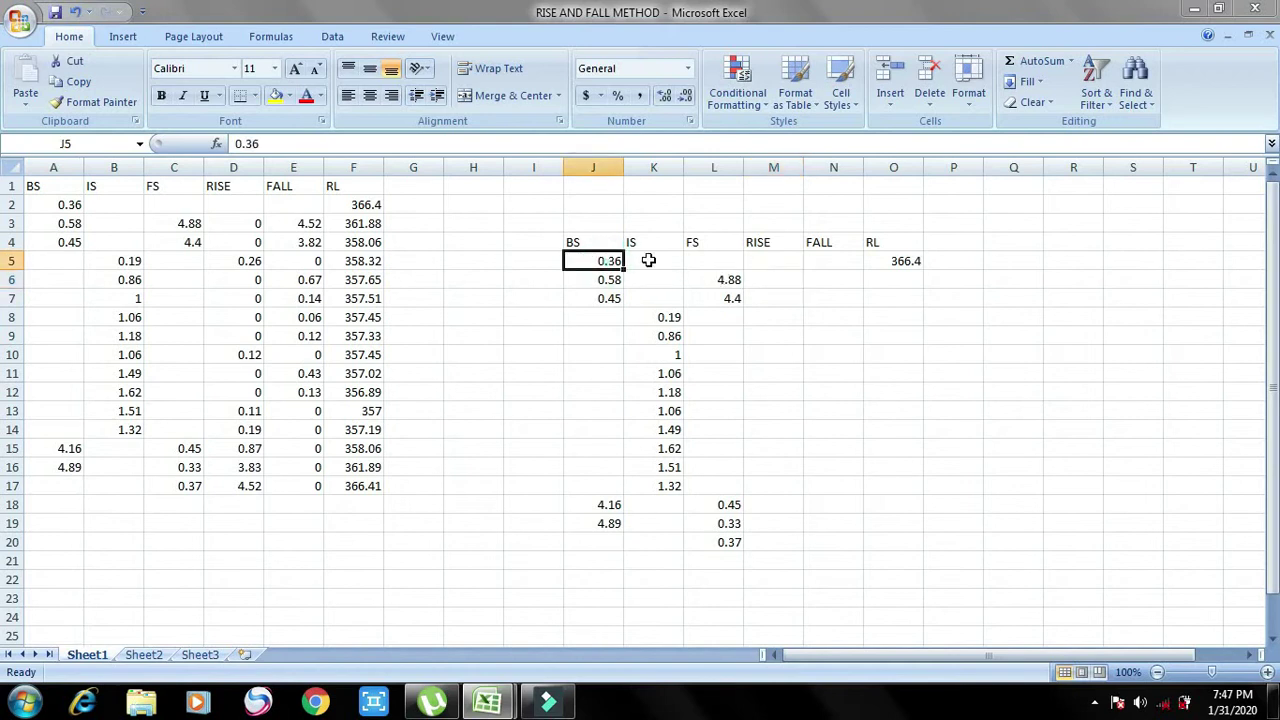
pyautogui.click(648, 260)
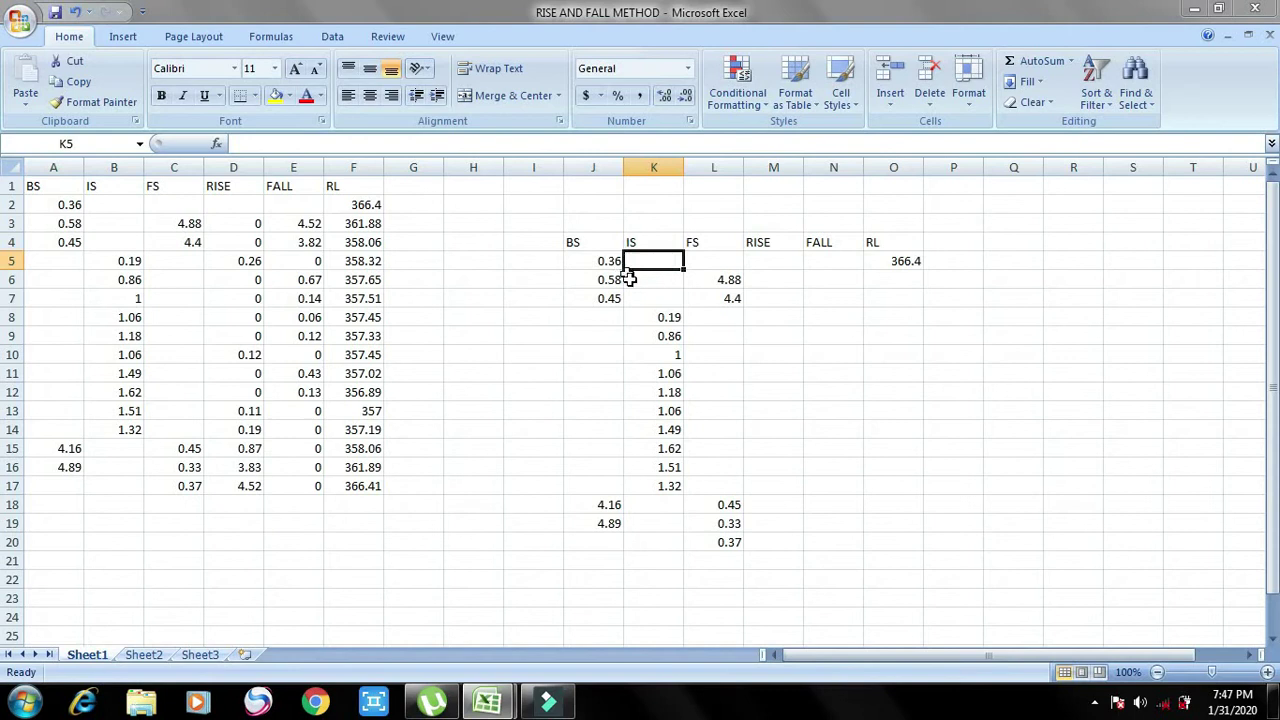
pyautogui.click(638, 283)
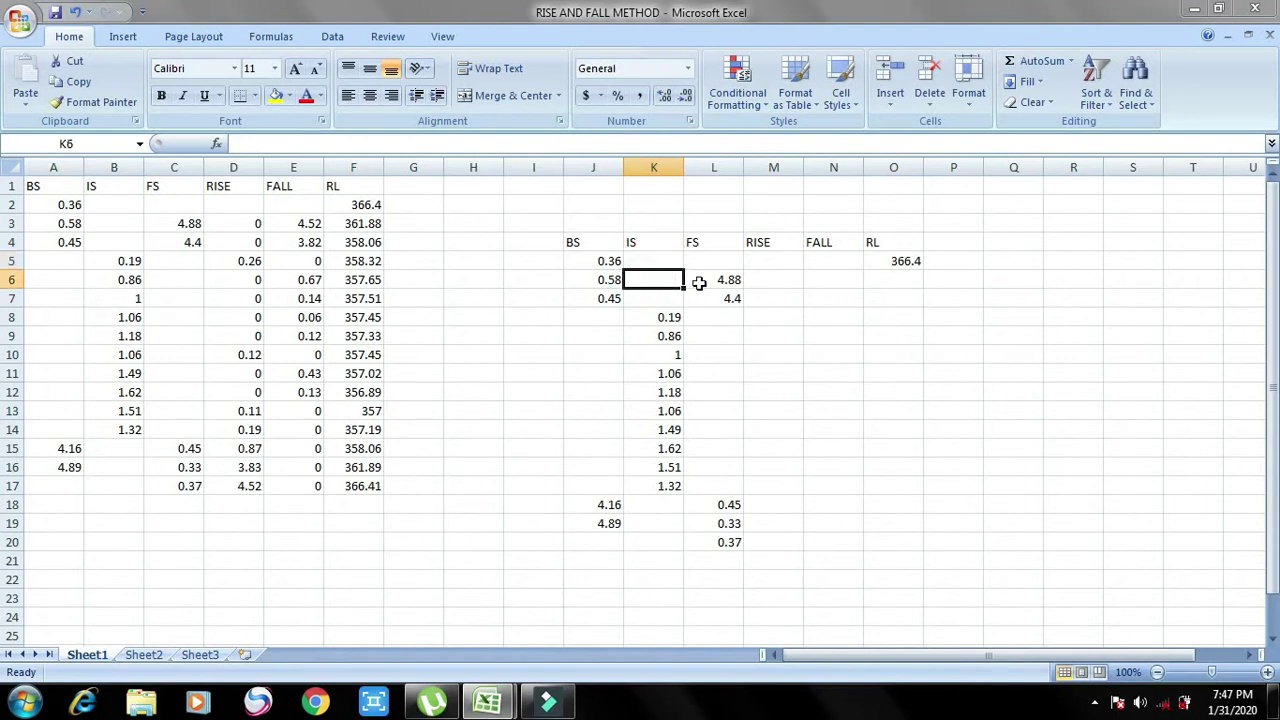
pyautogui.click(700, 280)
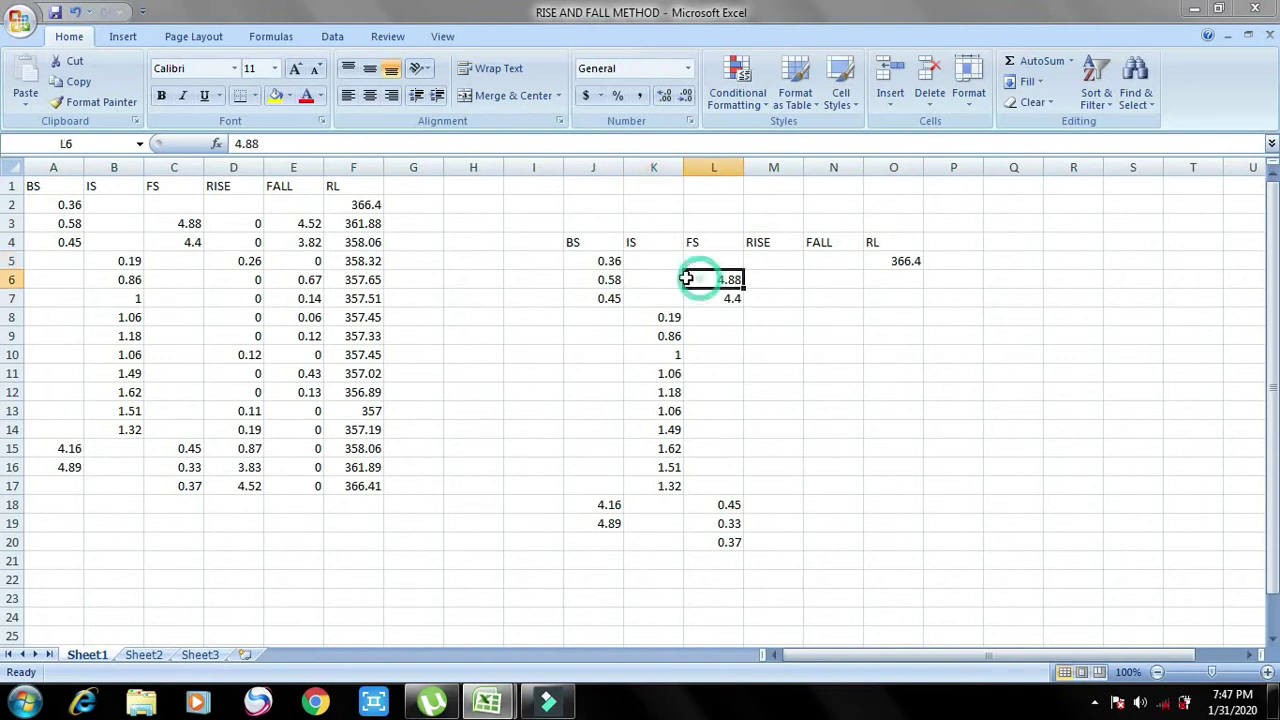
pyautogui.click(596, 263)
pyautogui.click(642, 259)
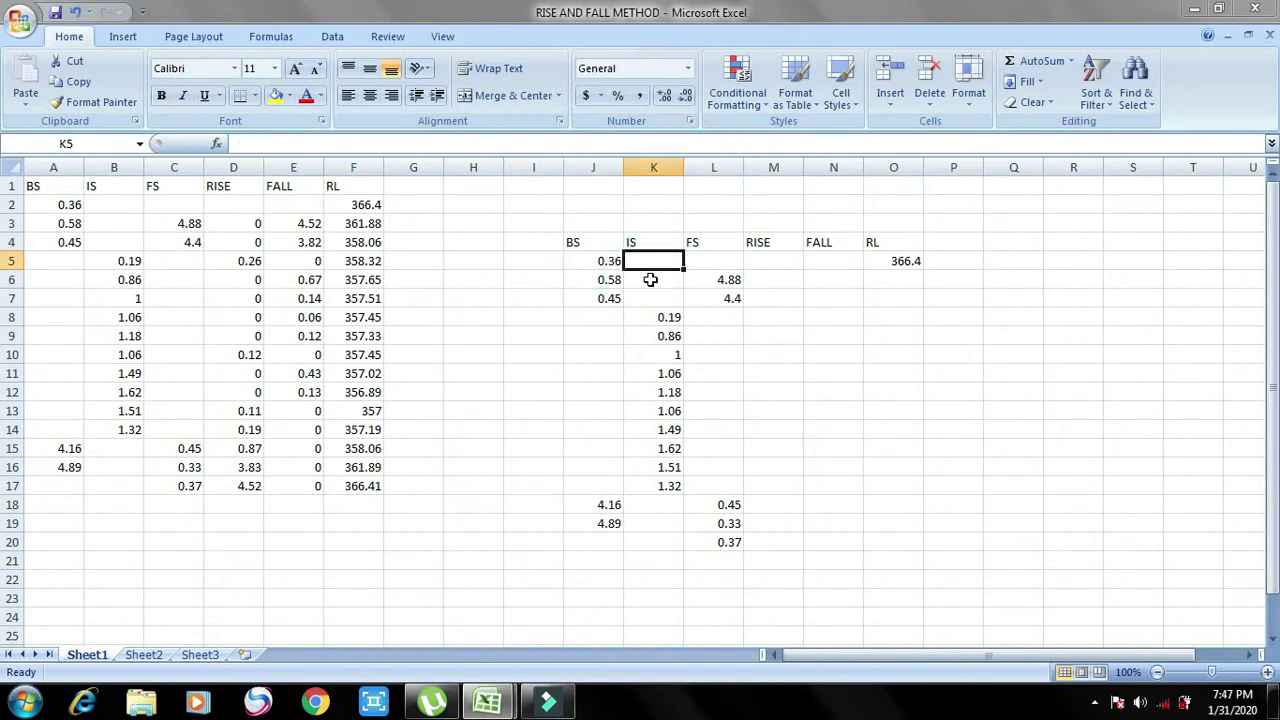
pyautogui.click(650, 280)
pyautogui.click(708, 280)
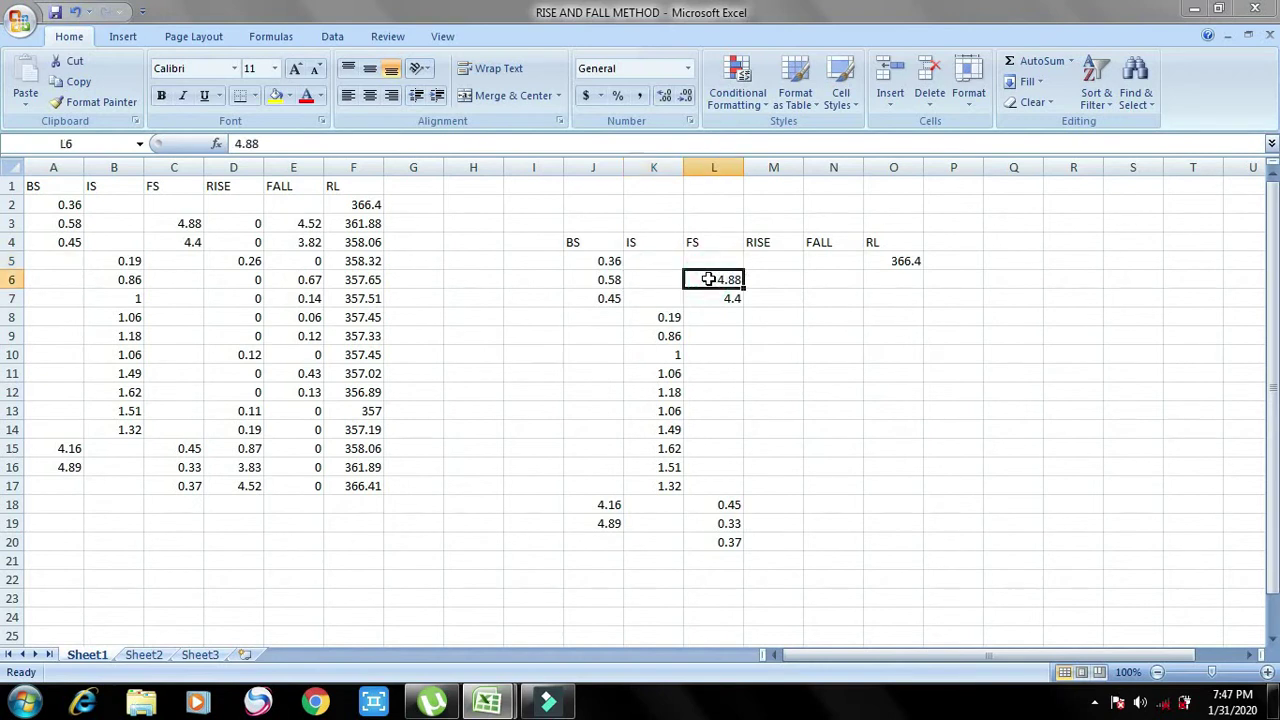
pyautogui.click(606, 260)
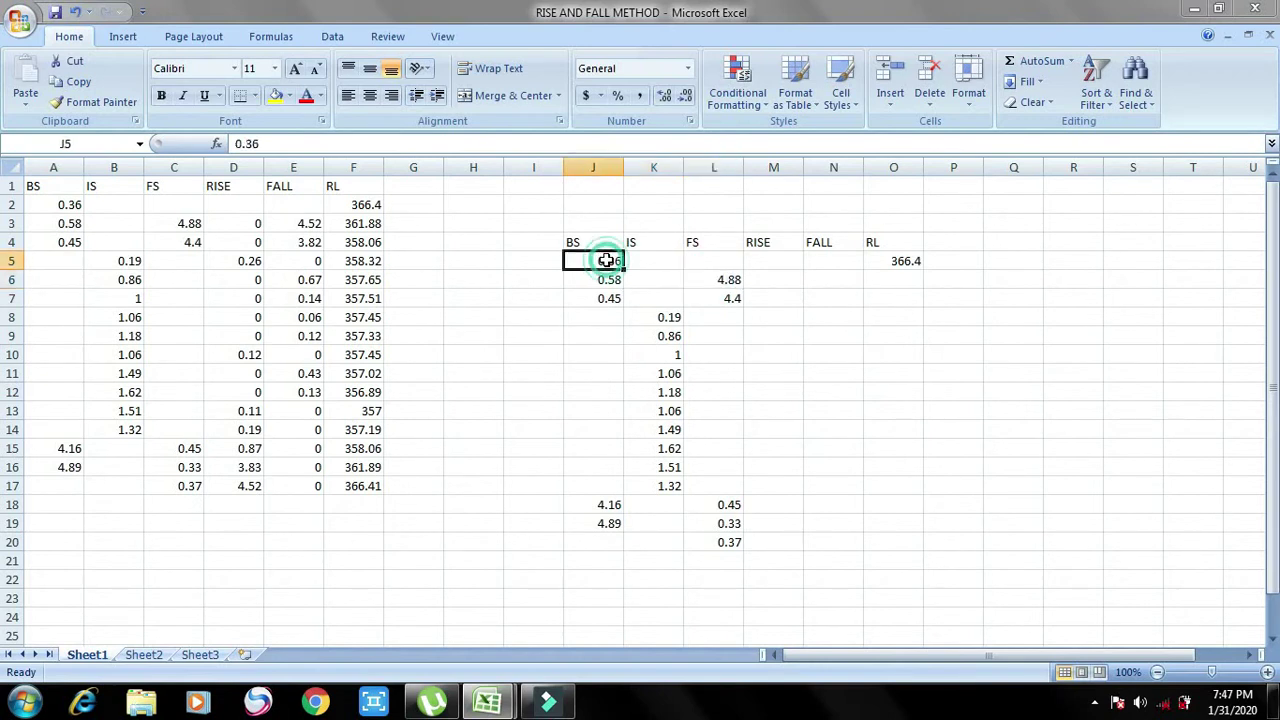
pyautogui.click(702, 280)
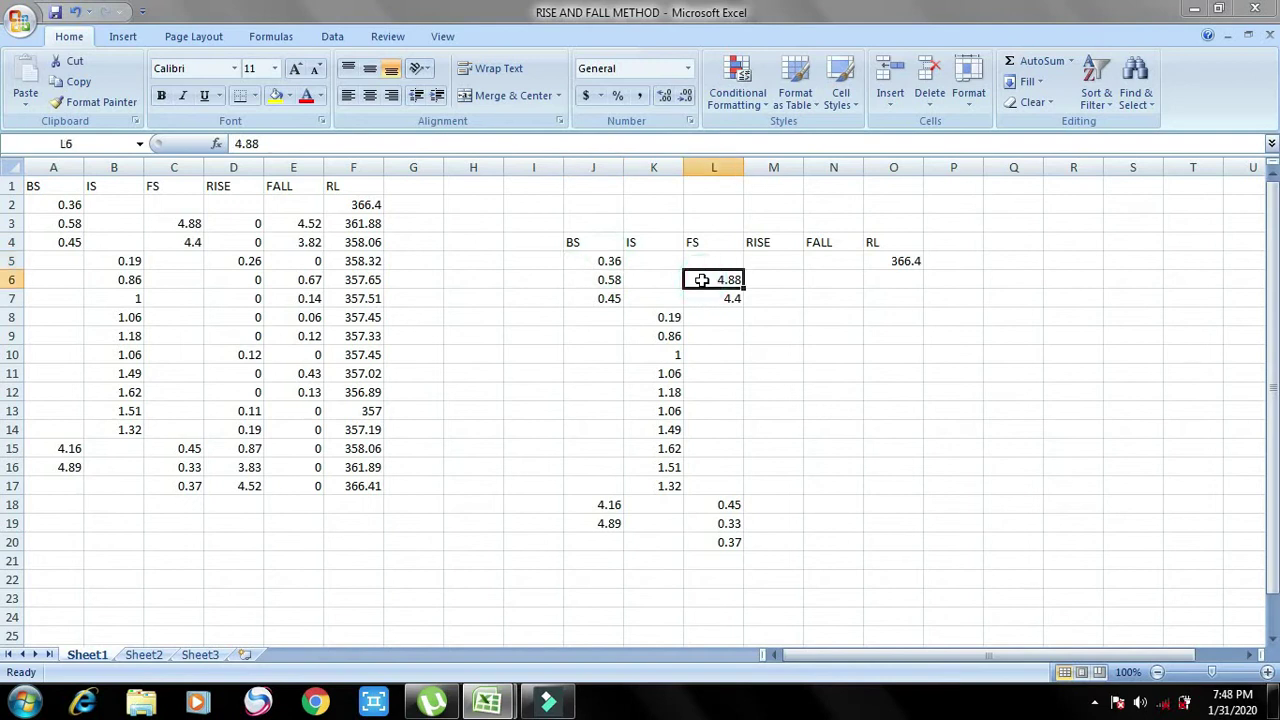
pyautogui.click(608, 259)
pyautogui.click(647, 277)
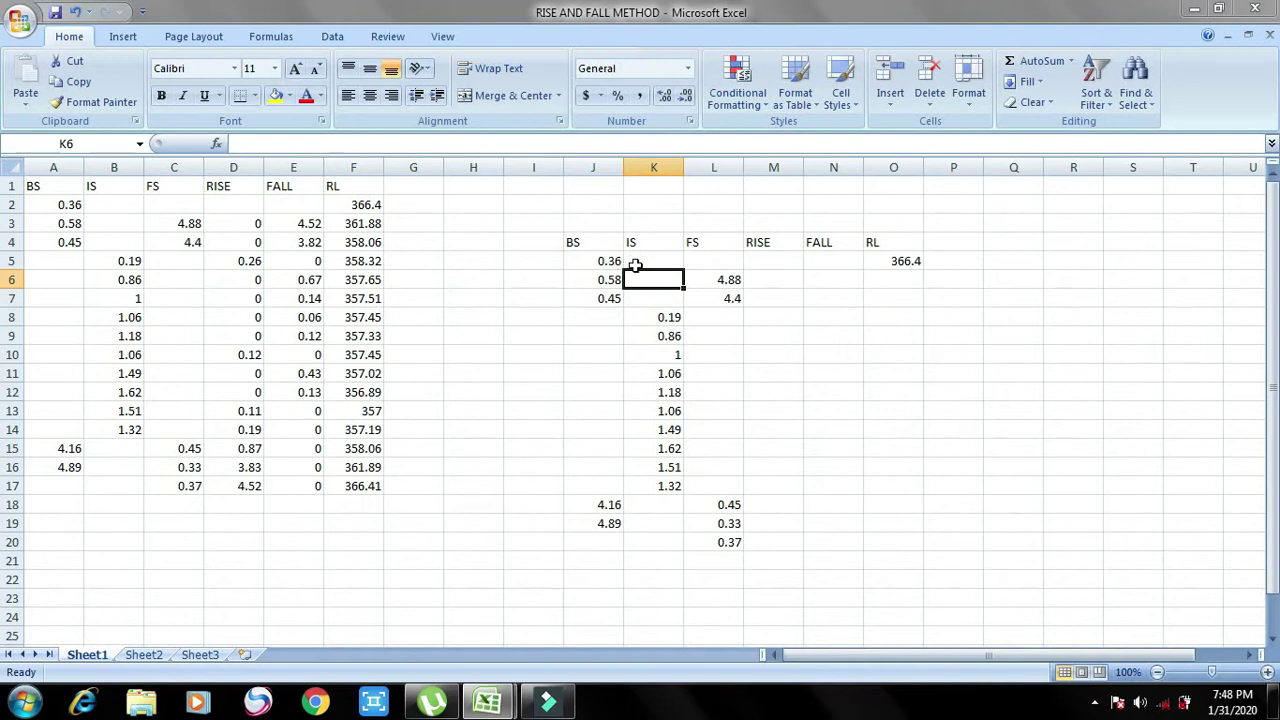
pyautogui.click(648, 262)
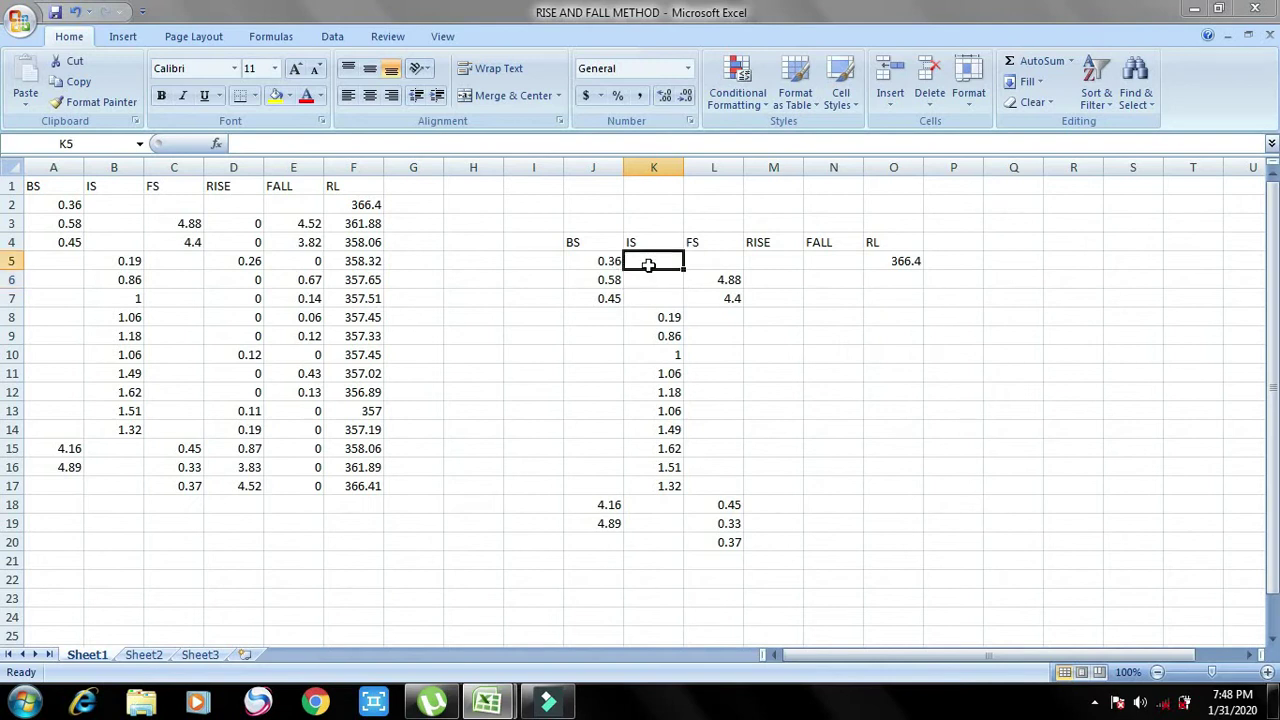
pyautogui.click(706, 280)
pyautogui.click(658, 262)
pyautogui.click(659, 280)
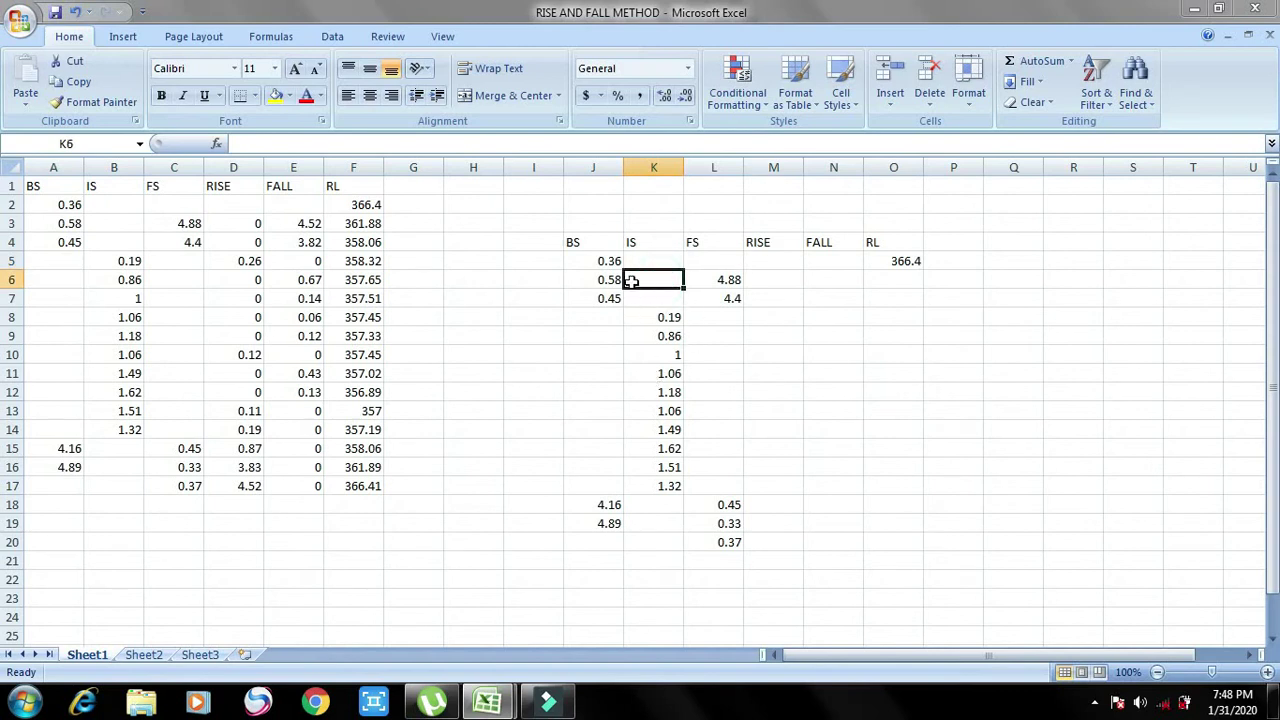
pyautogui.click(607, 261)
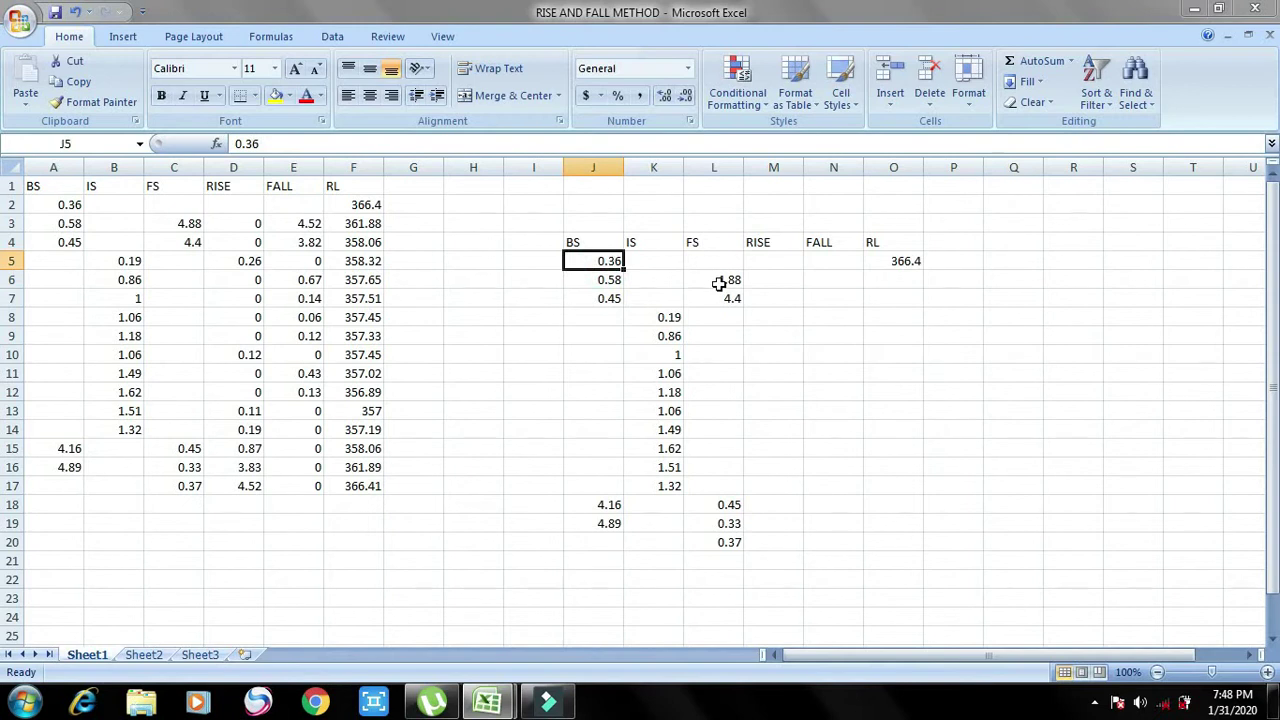
# Point out later readings: BS 0.45 in J7, IS 0.86, 1 and 1.32, and FS 0.45 in L18
pyautogui.click(712, 280)
pyautogui.click(600, 299)
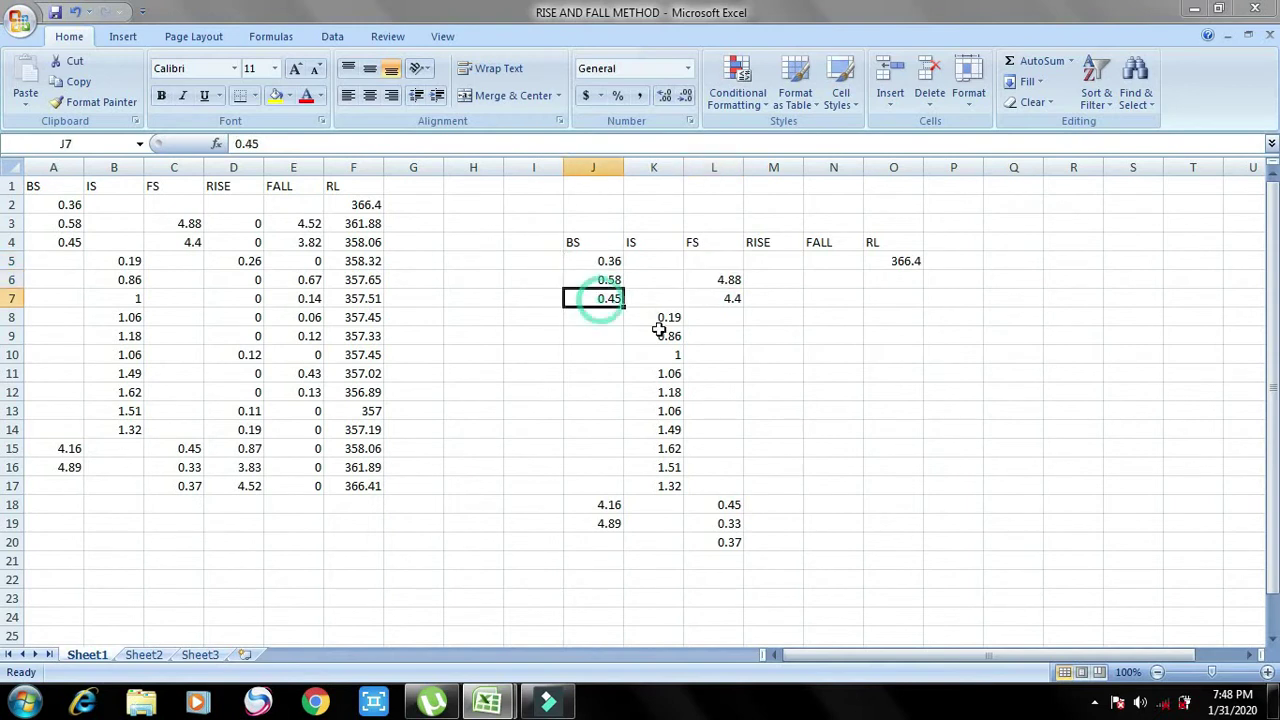
pyautogui.click(660, 318)
pyautogui.click(663, 338)
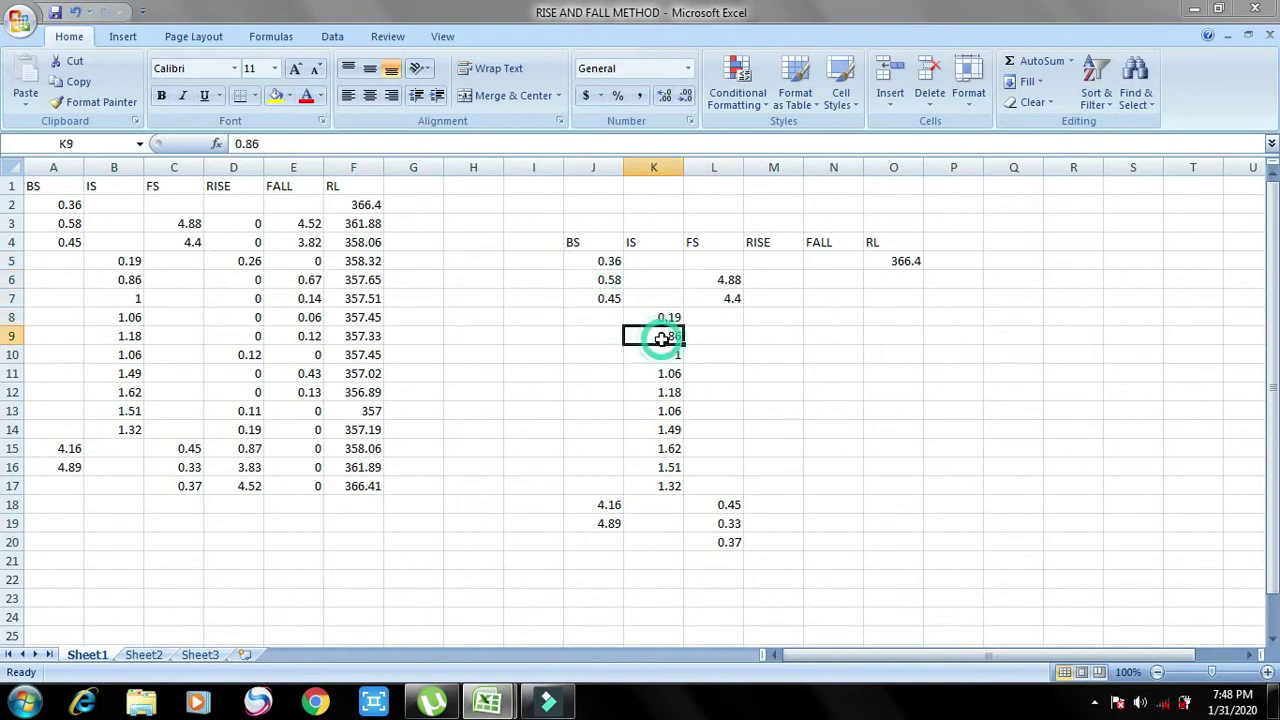
pyautogui.click(663, 354)
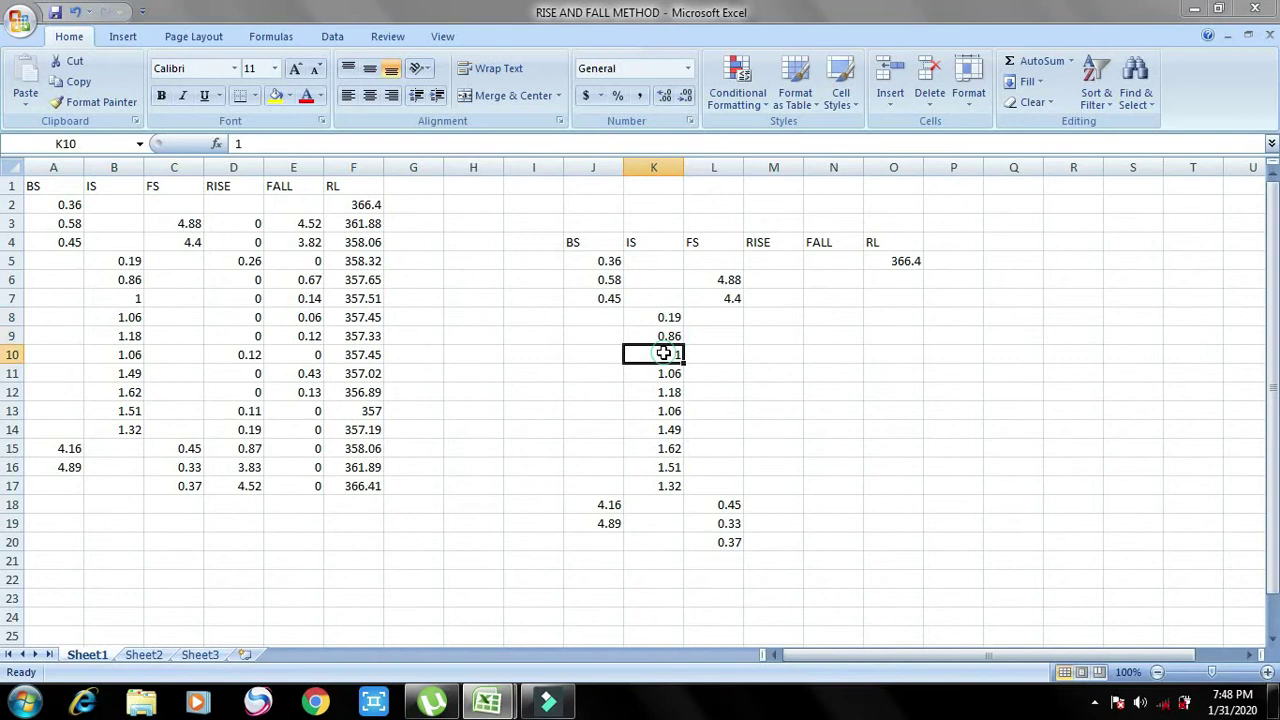
pyautogui.click(656, 485)
pyautogui.click(727, 506)
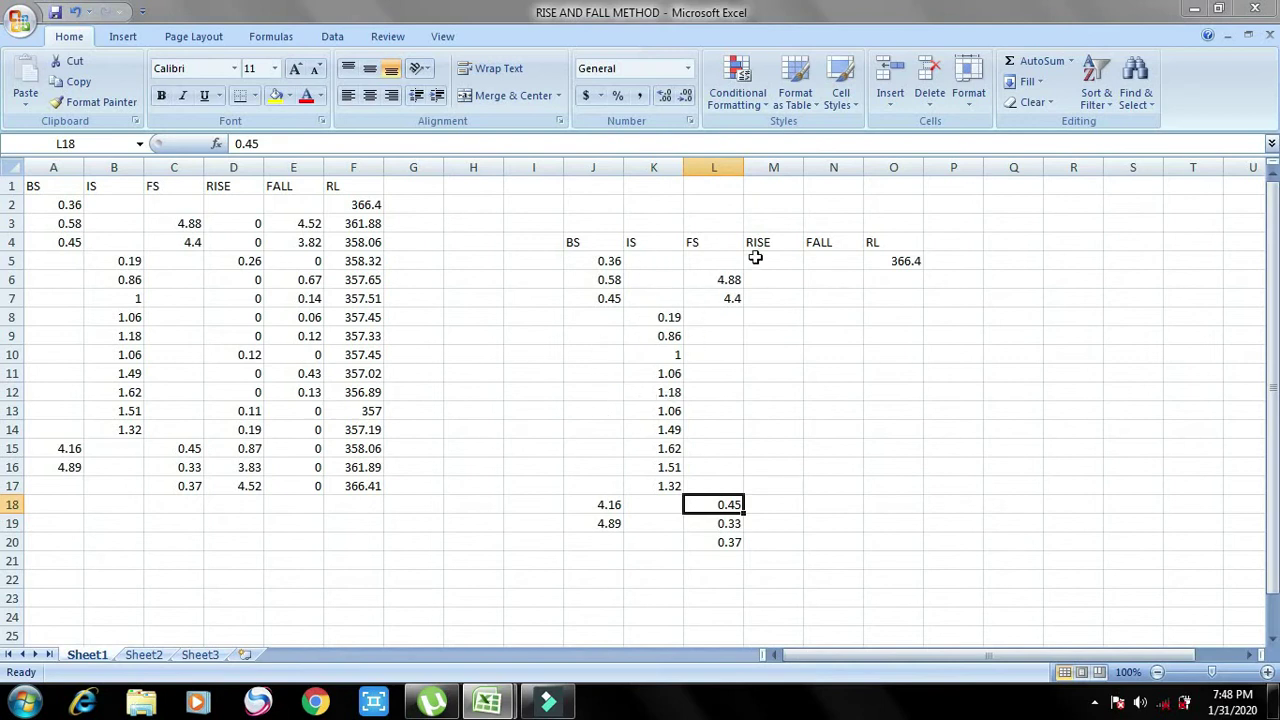
# Enter =J5+K5-K6-L6 in M6, giving -4.52
pyautogui.click(758, 281)
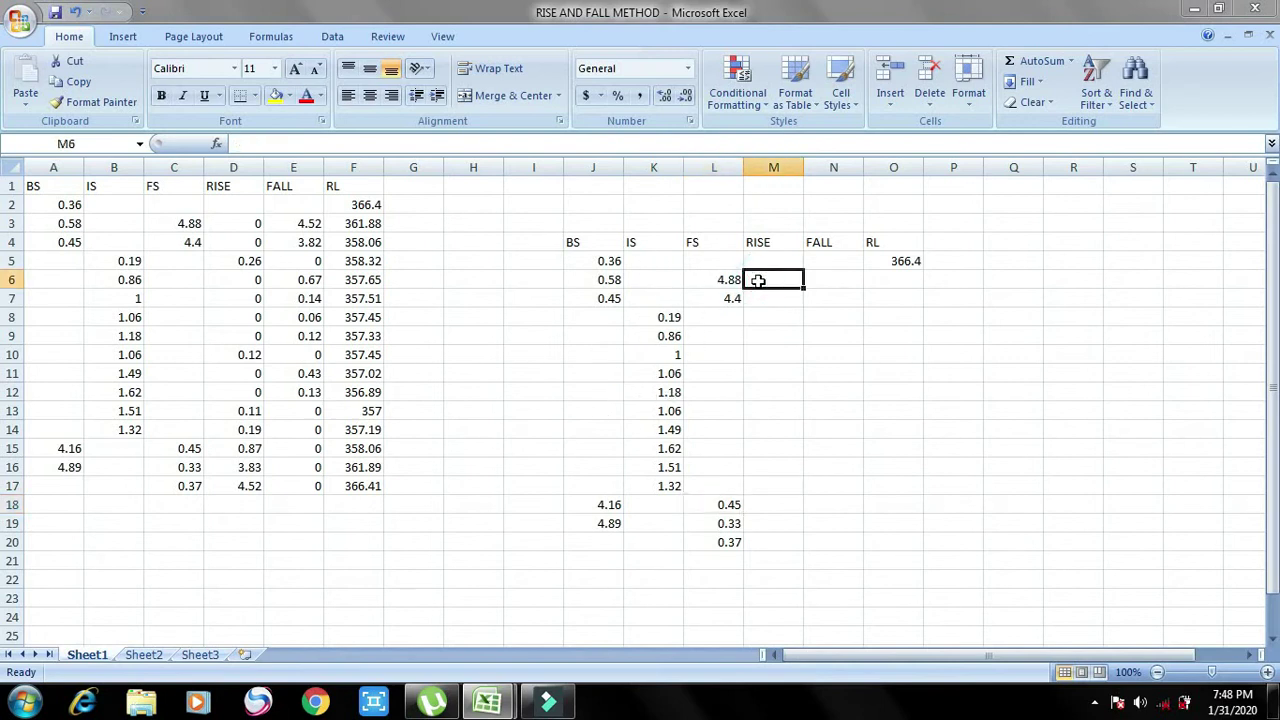
pyautogui.write('=')
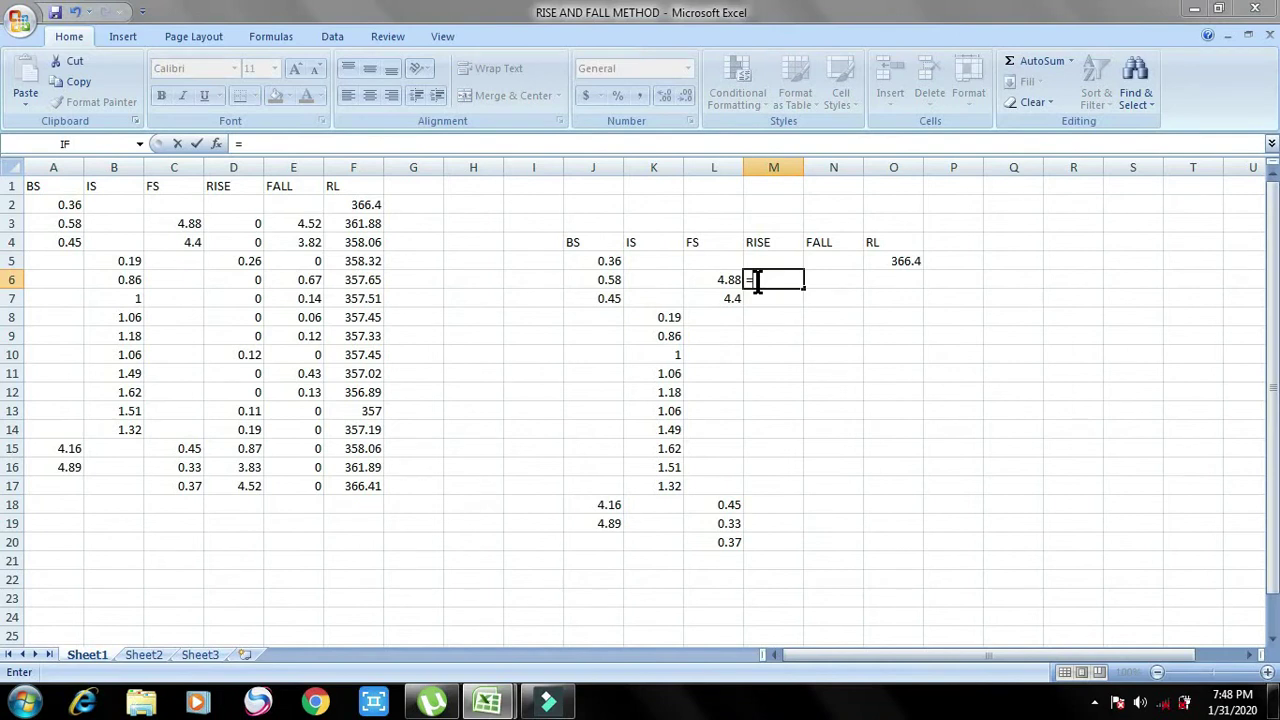
pyautogui.click(609, 260)
pyautogui.write('+')
pyautogui.click(633, 260)
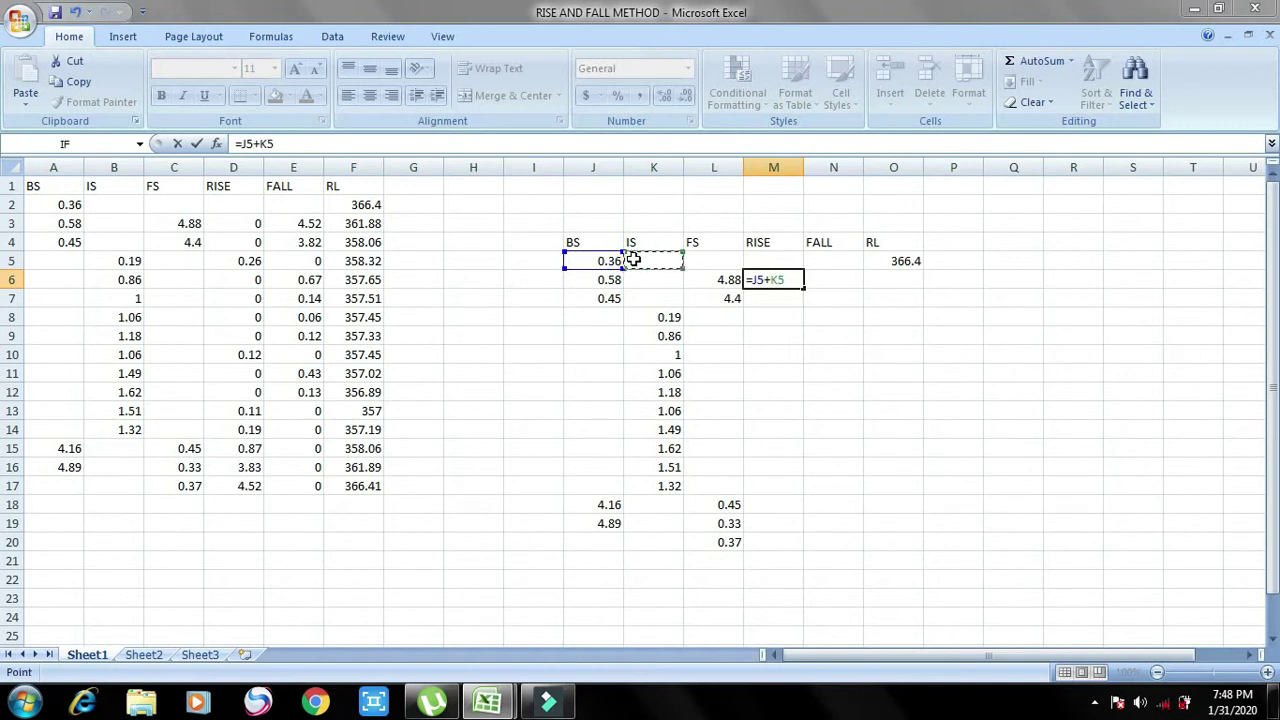
pyautogui.write('-')
pyautogui.click(650, 279)
pyautogui.write('-')
pyautogui.click(716, 280)
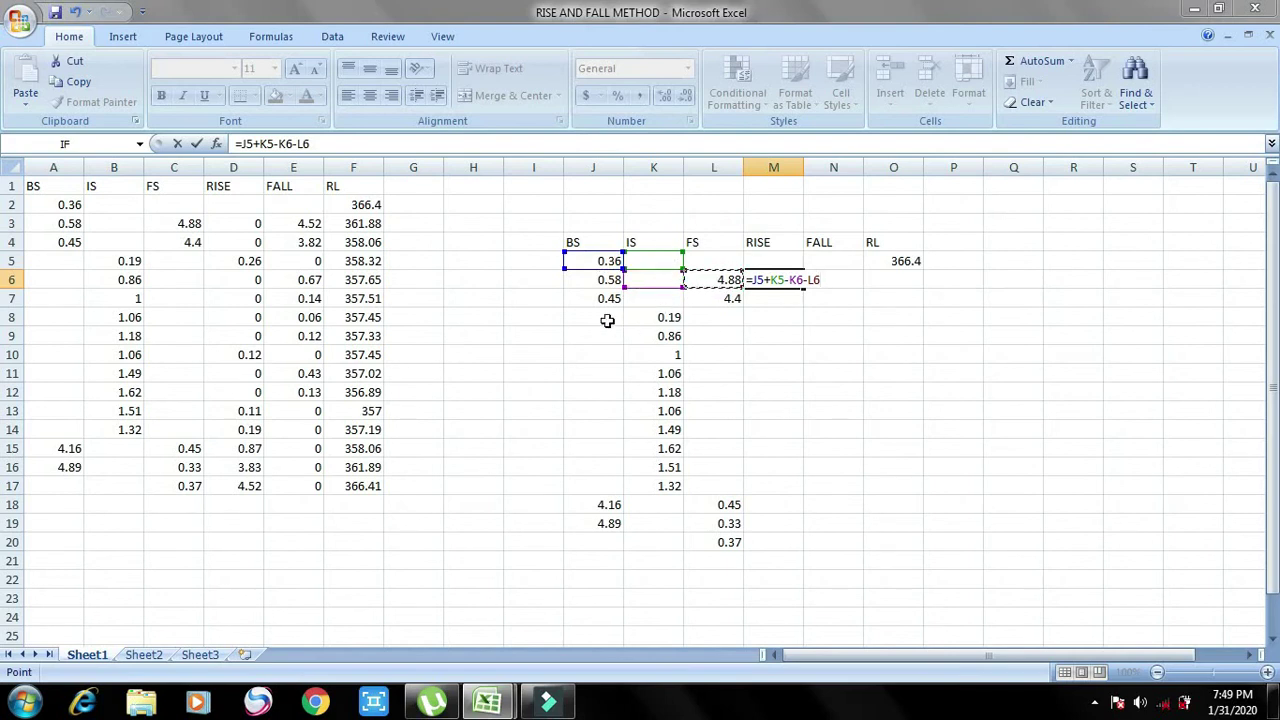
pyautogui.press('Return')
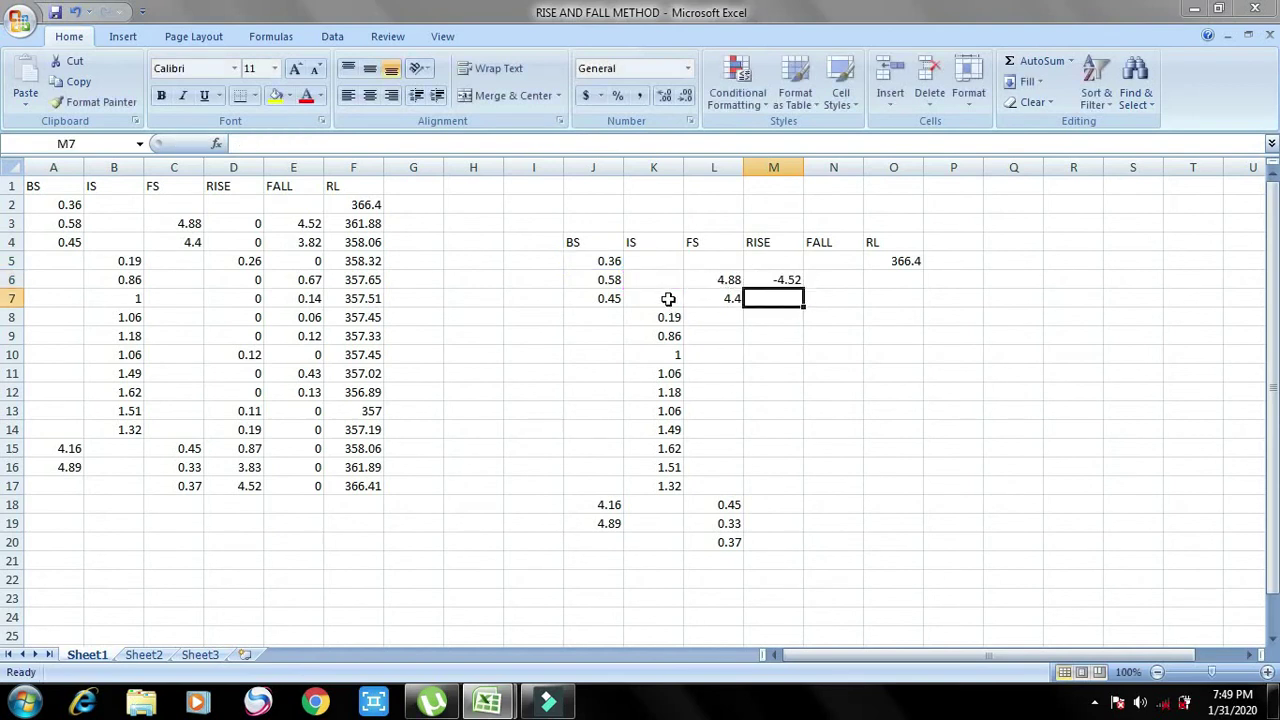
pyautogui.click(608, 314)
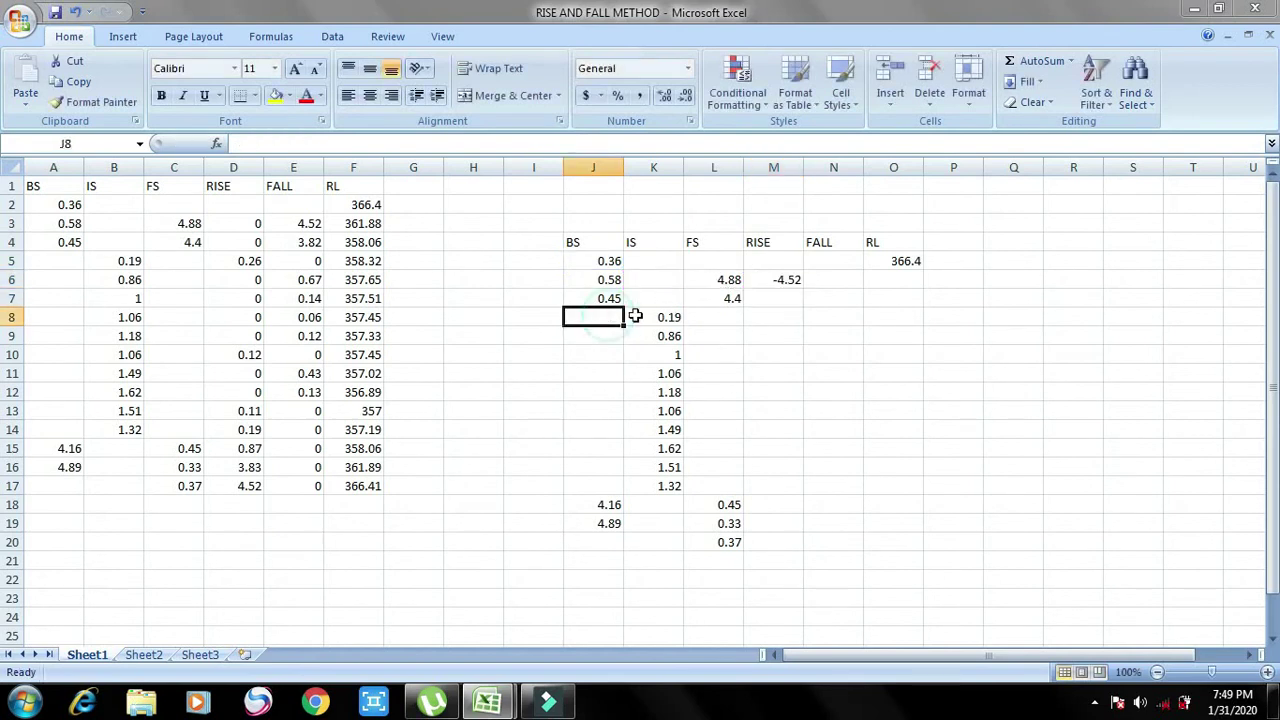
pyautogui.moveTo(637, 316); pyautogui.dragTo(624, 313)
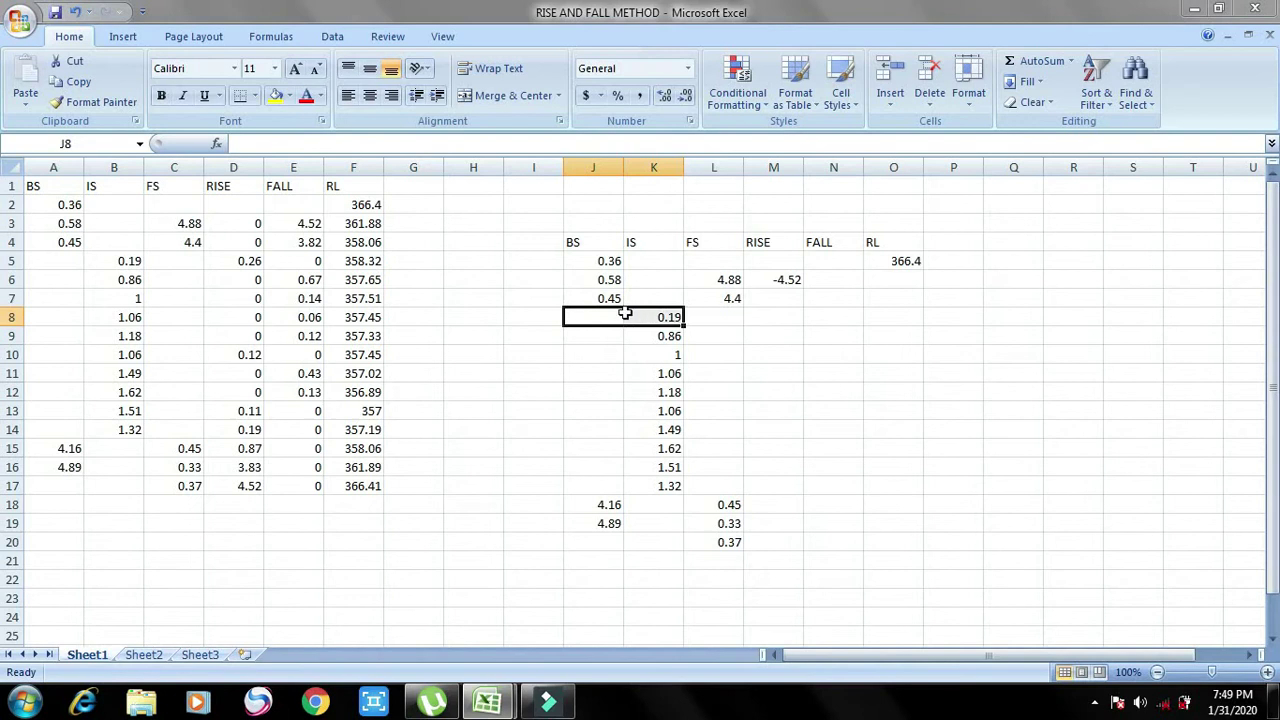
pyautogui.keyDown('ctrl'); pyautogui.click(653, 339); pyautogui.keyUp('ctrl')
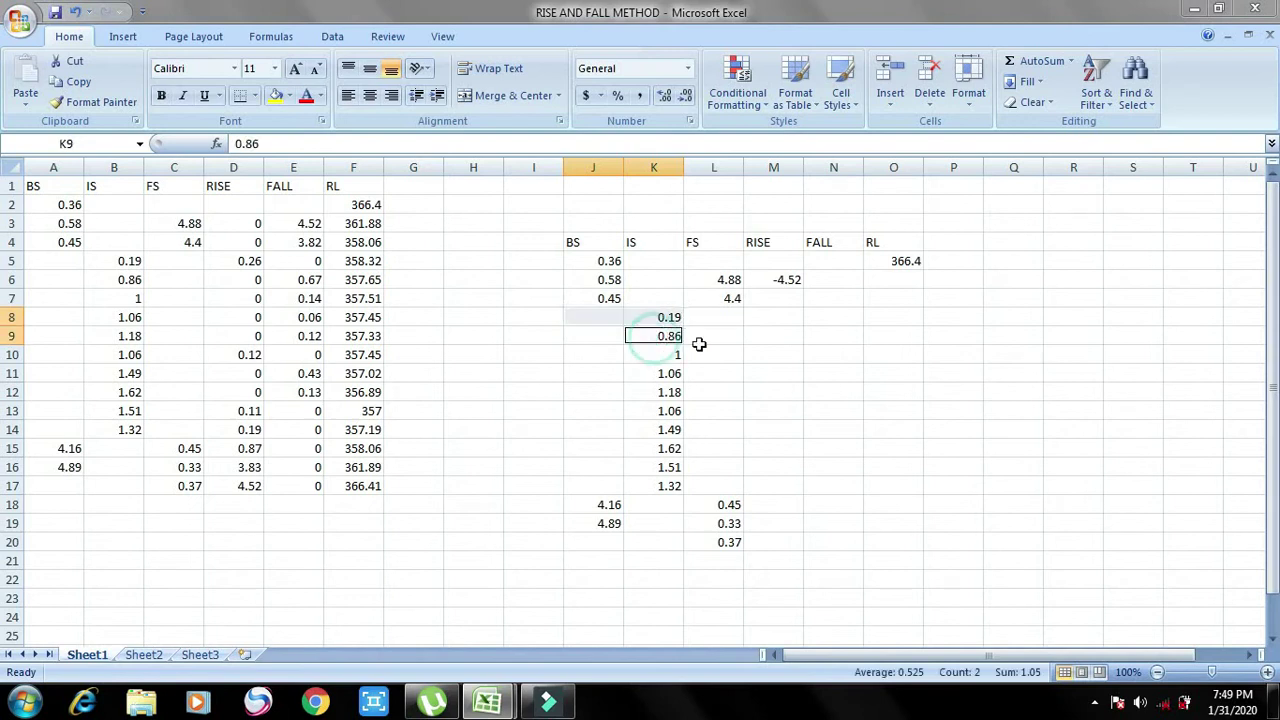
pyautogui.keyDown('ctrl'); pyautogui.click(697, 340); pyautogui.keyUp('ctrl')
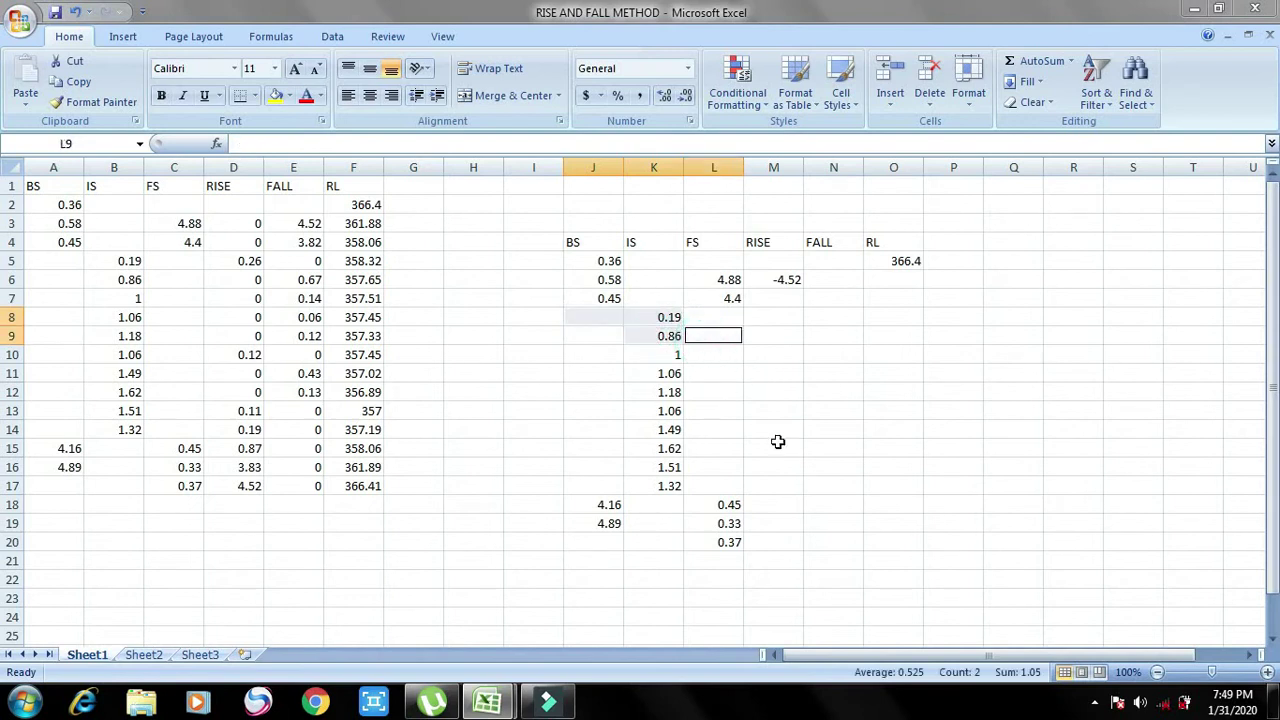
pyautogui.keyDown('ctrl'); pyautogui.click(776, 446); pyautogui.keyUp('ctrl')
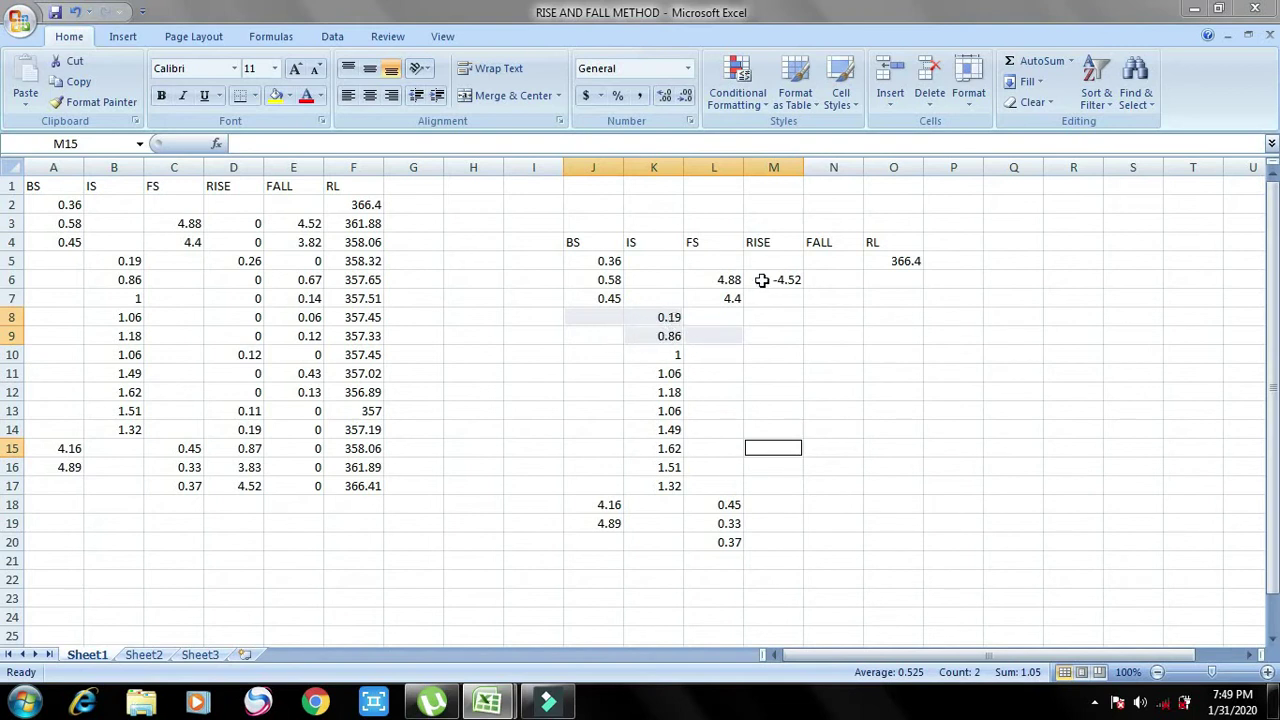
pyautogui.click(766, 280)
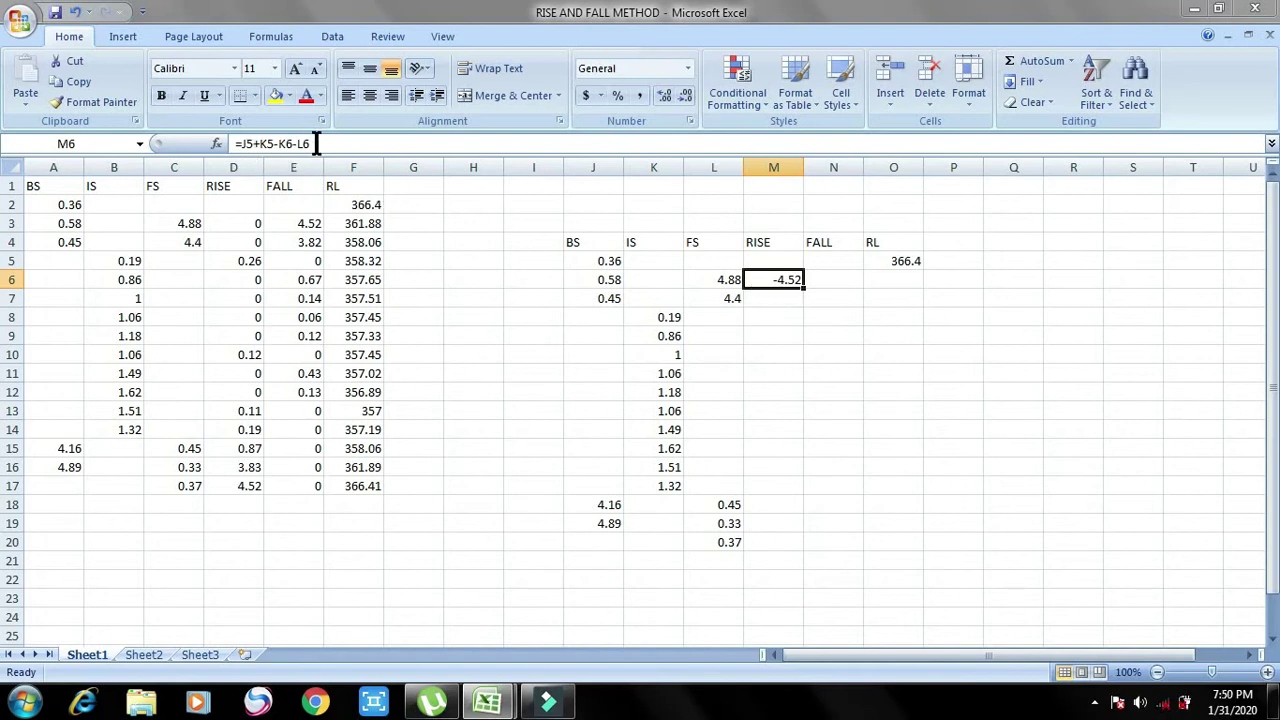
# Replace M6's formula with an IF function whose condition is J5+K5-K6-L6>0
pyautogui.moveTo(316, 143); pyautogui.dragTo(240, 146)
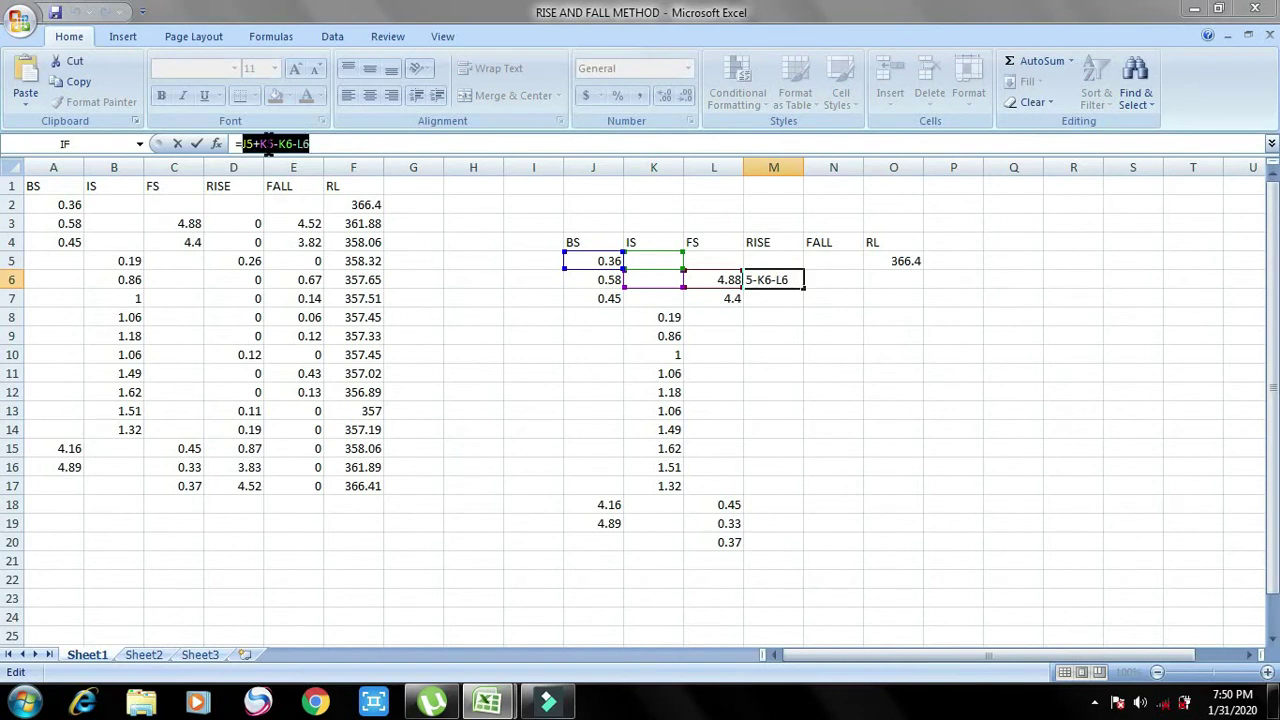
pyautogui.click(215, 143)
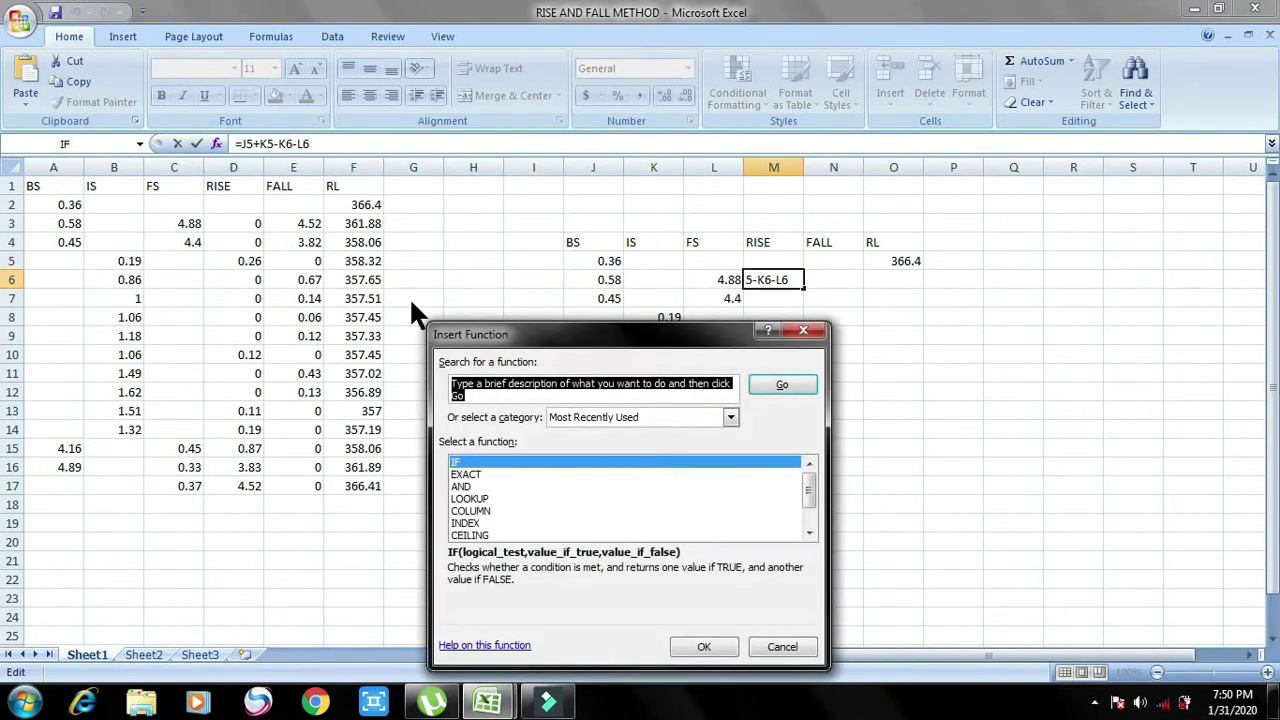
pyautogui.doubleClick(478, 451)
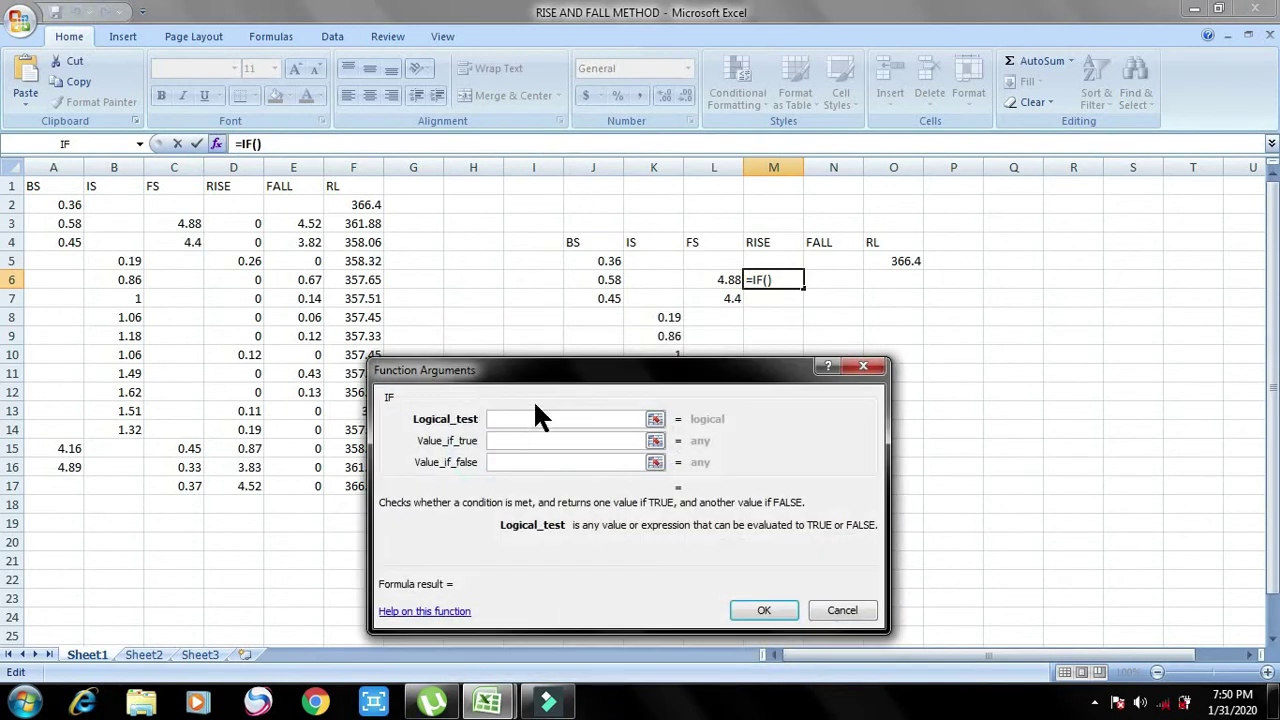
pyautogui.click(522, 423)
pyautogui.write('J5+K5-K6-L6')
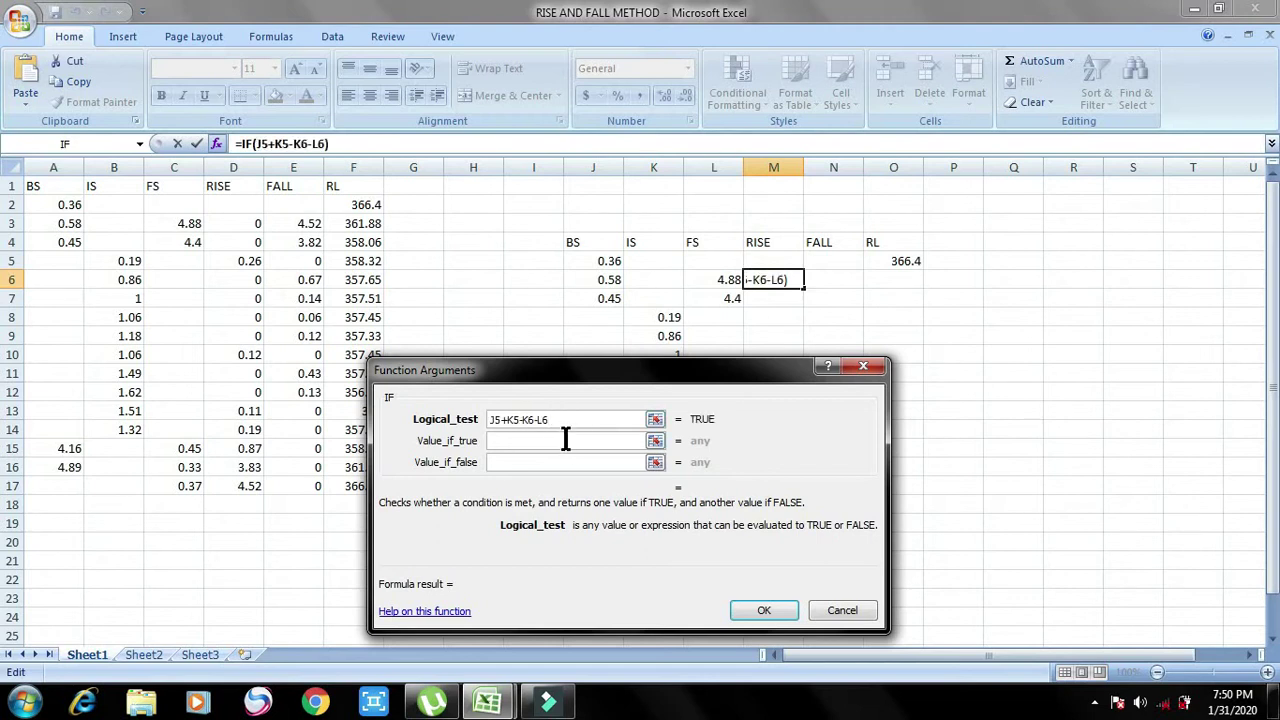
pyautogui.click(565, 440)
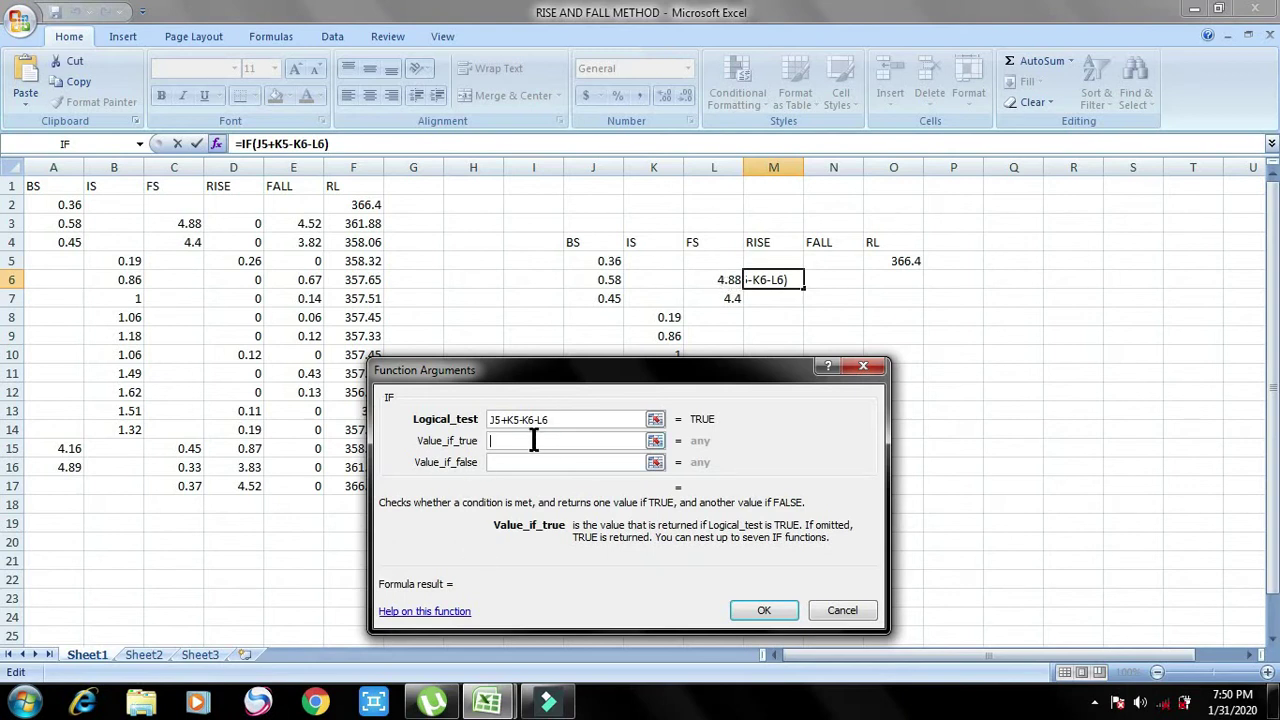
pyautogui.click(565, 420)
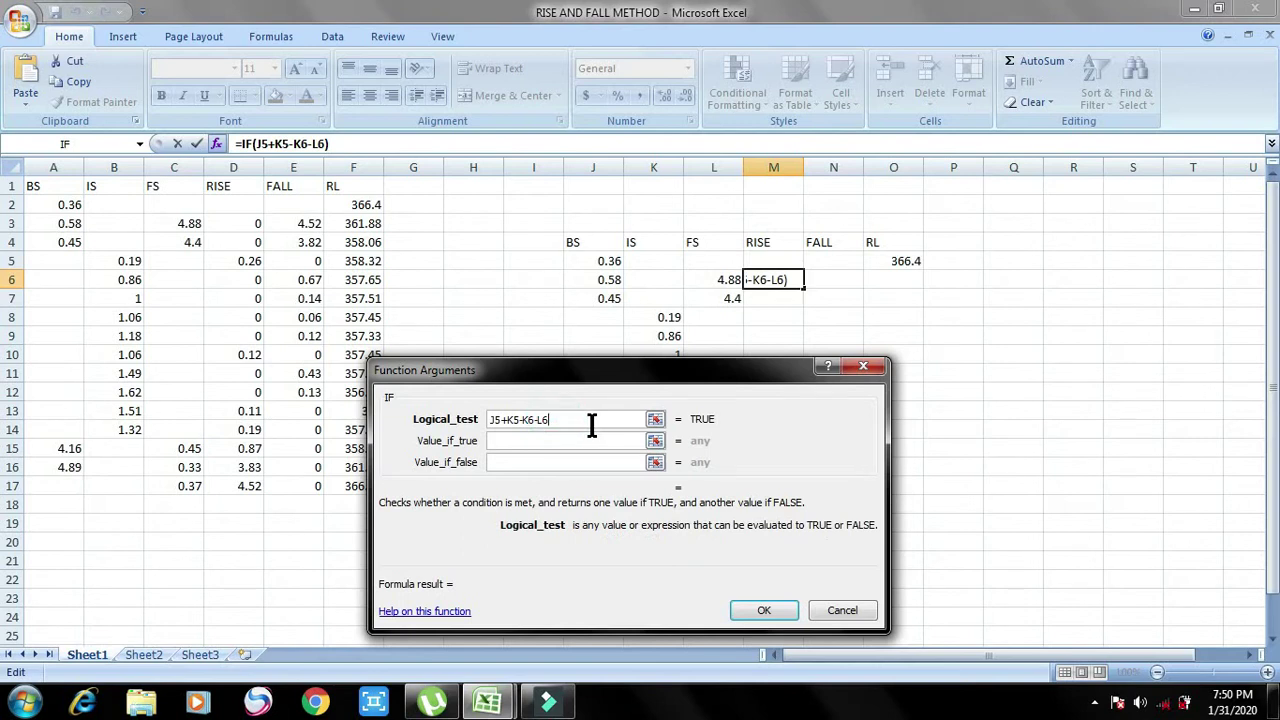
pyautogui.write('>')
pyautogui.write('0')
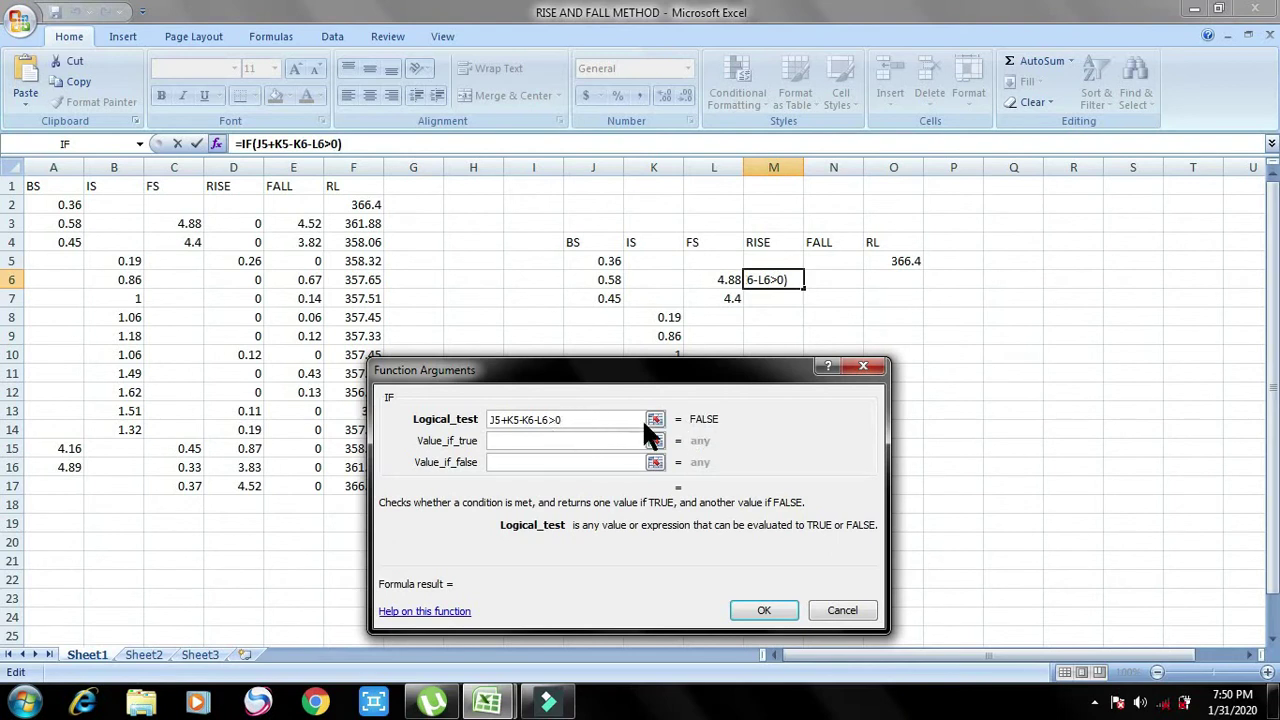
# Set the IF to return J5+K5-K6-L6 when true and 0 otherwise, and confirm
pyautogui.click(506, 441)
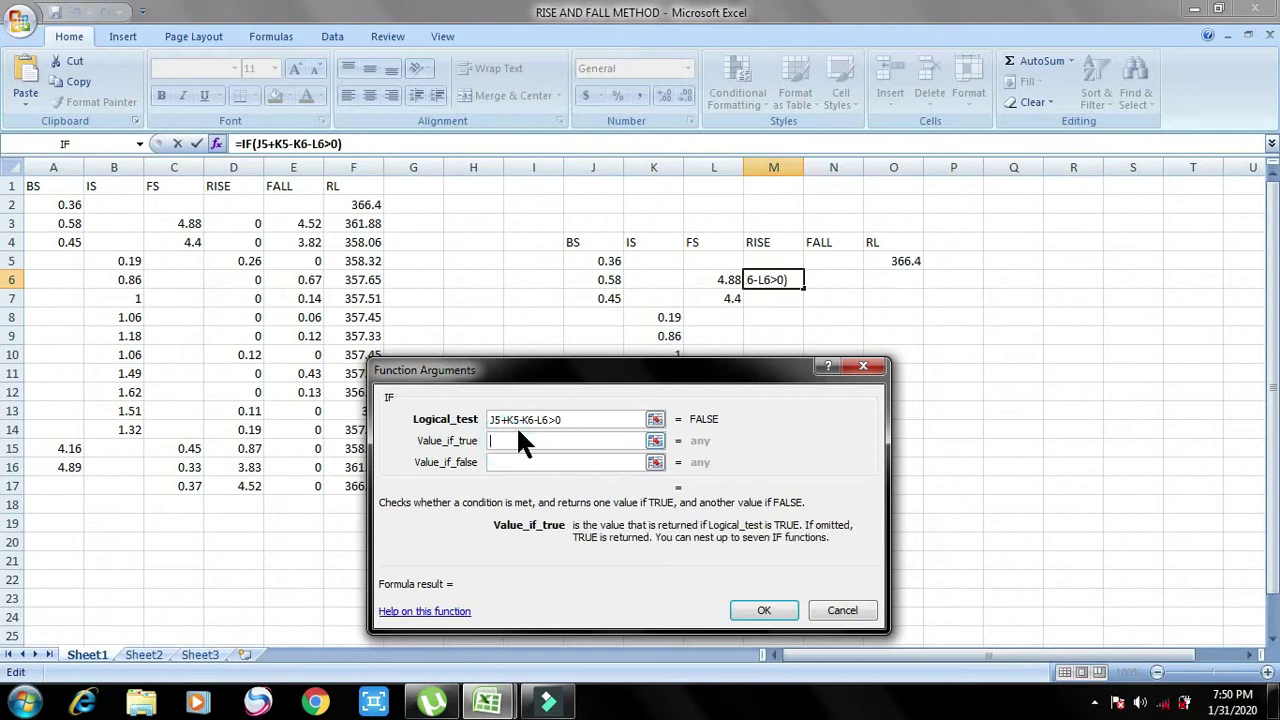
pyautogui.write('J5+K5-K6-L6')
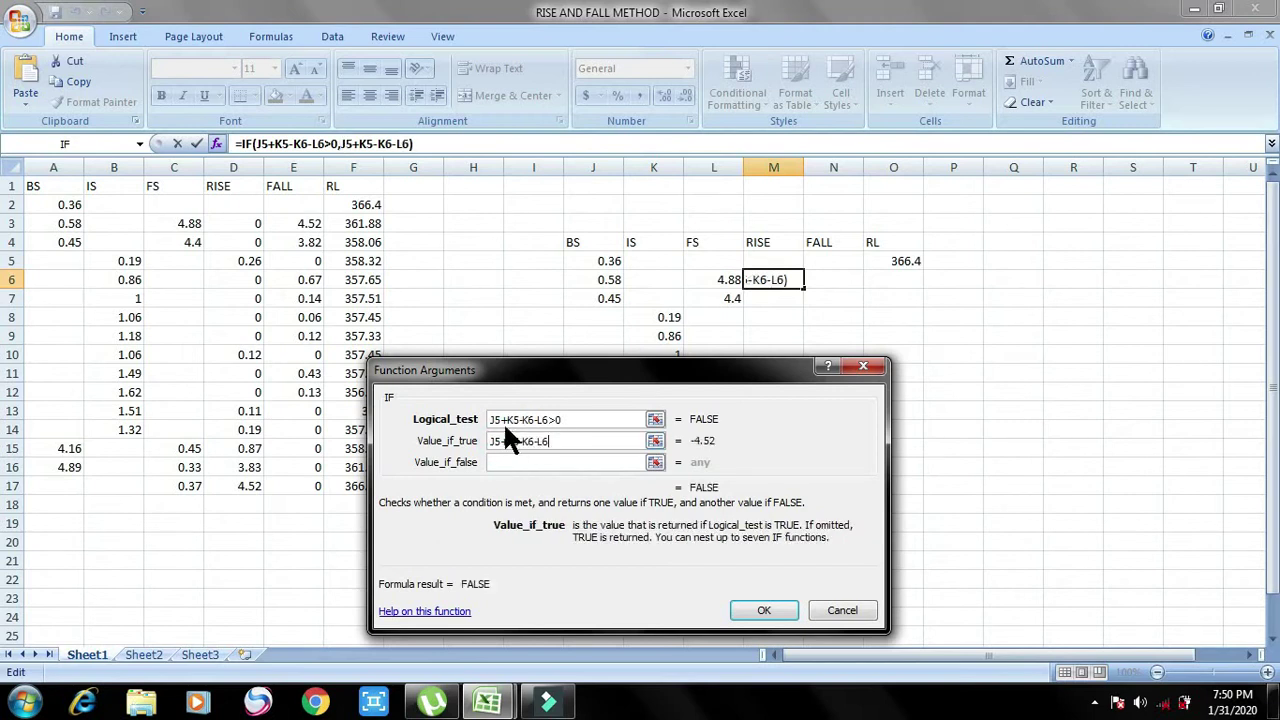
pyautogui.click(521, 462)
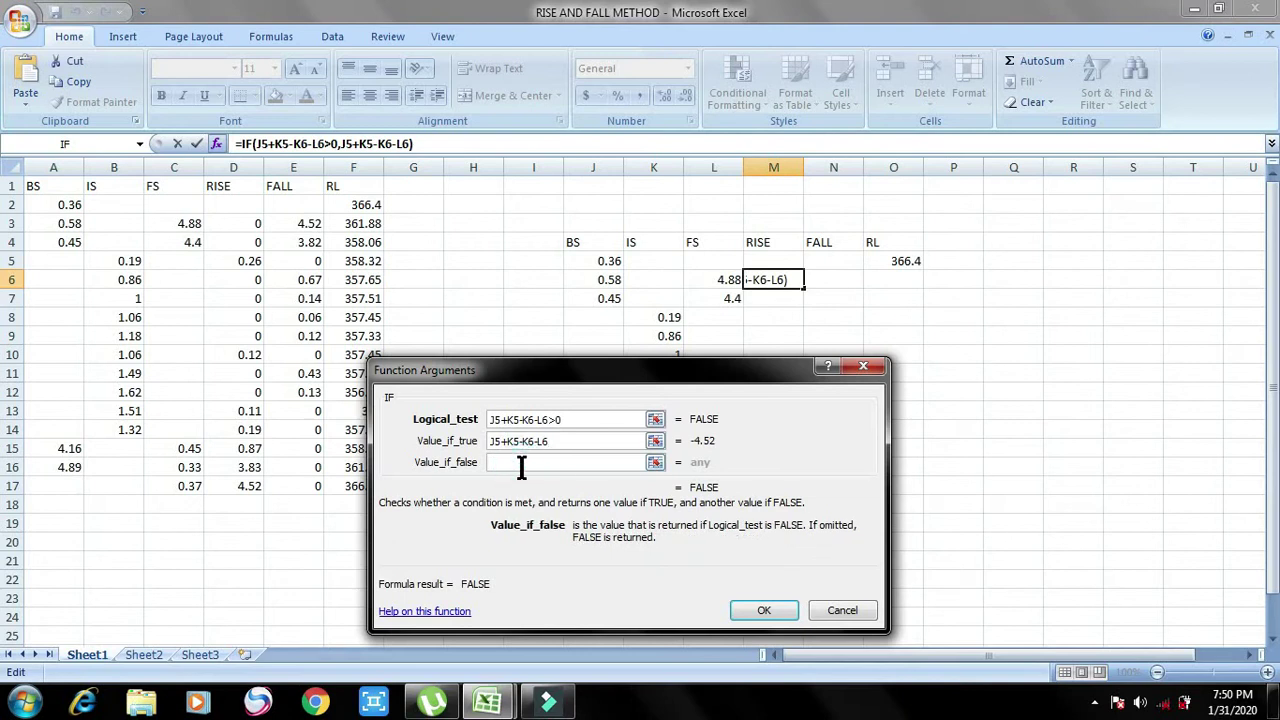
pyautogui.write('0')
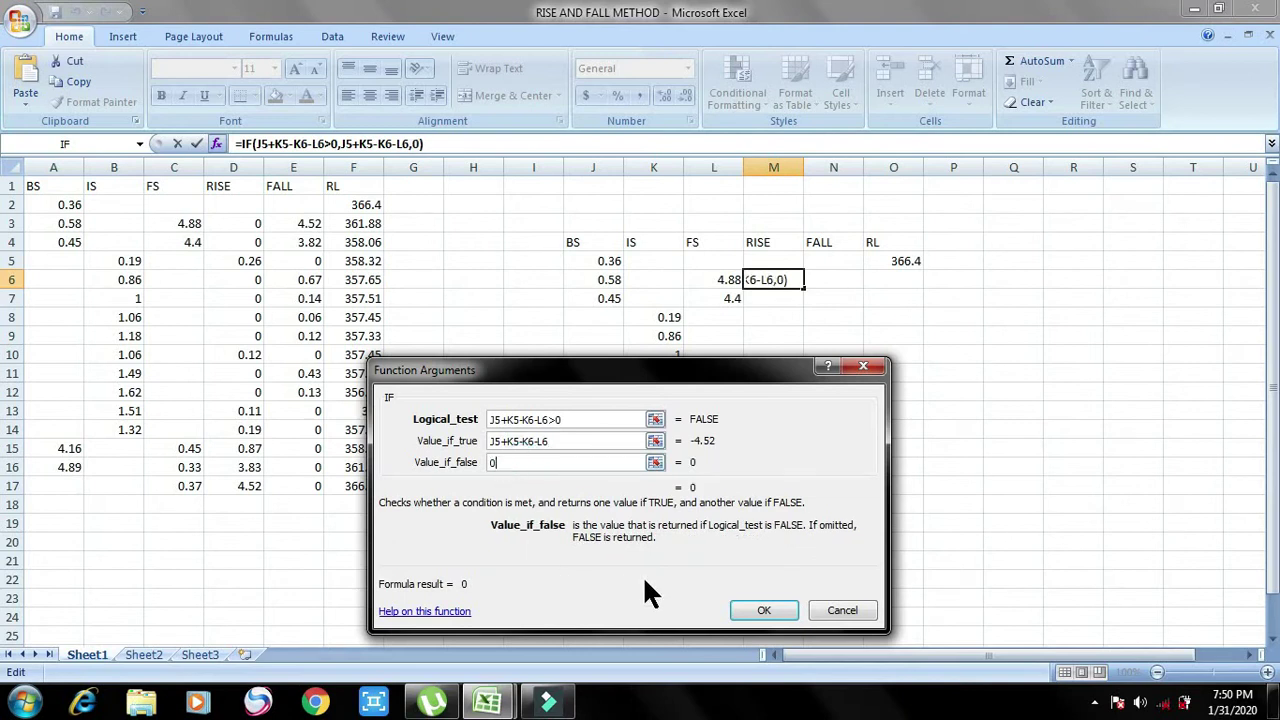
pyautogui.click(742, 618)
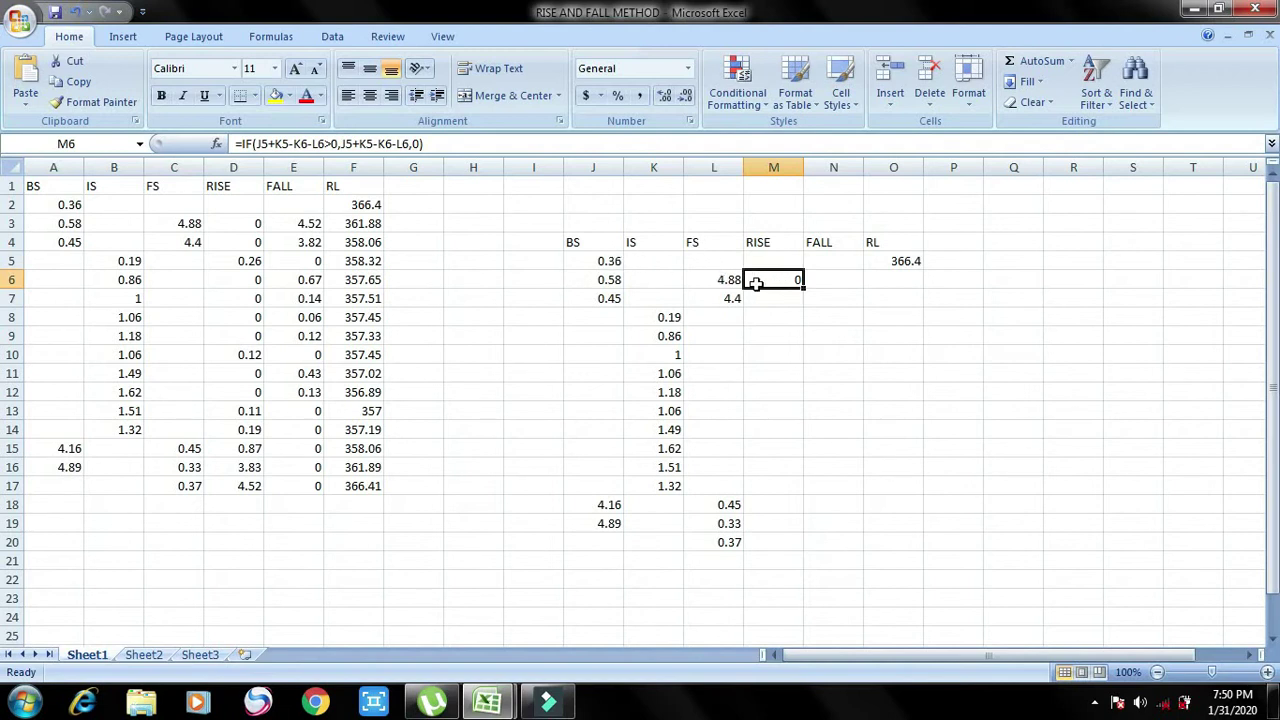
pyautogui.click(821, 279)
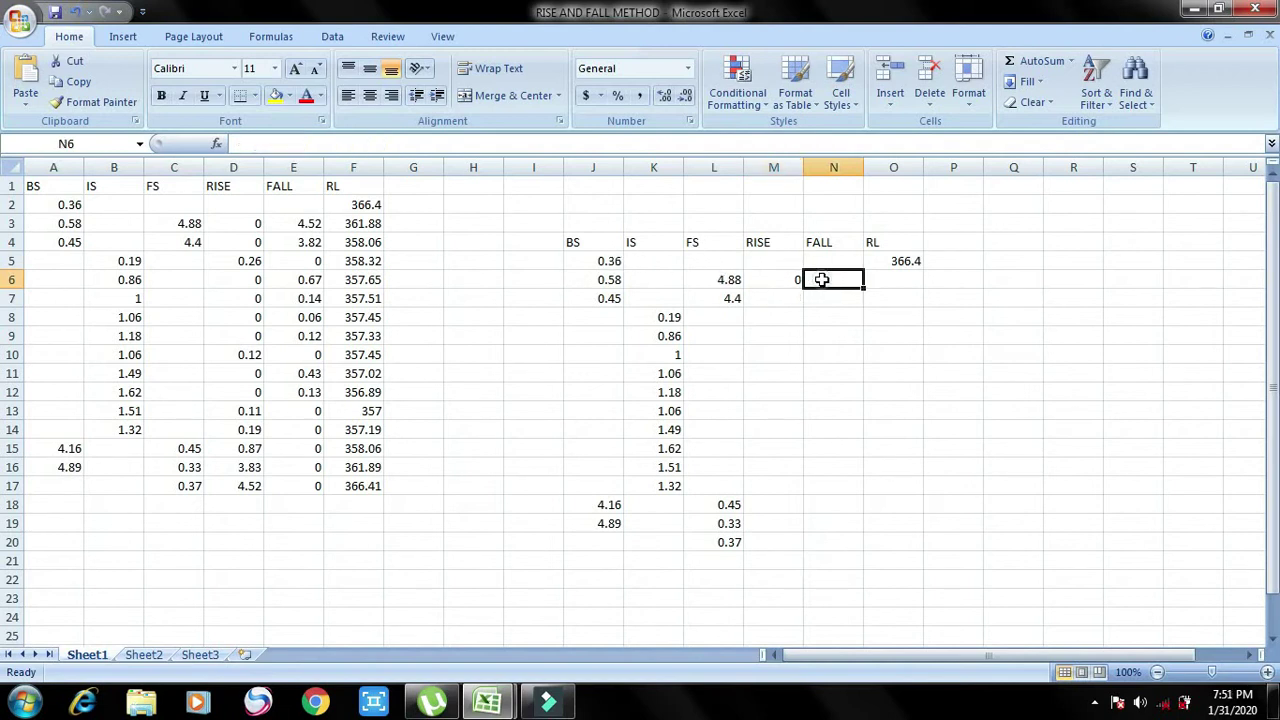
# Insert an IF function in N6, trying condition references and then clearing them
pyautogui.click(217, 144)
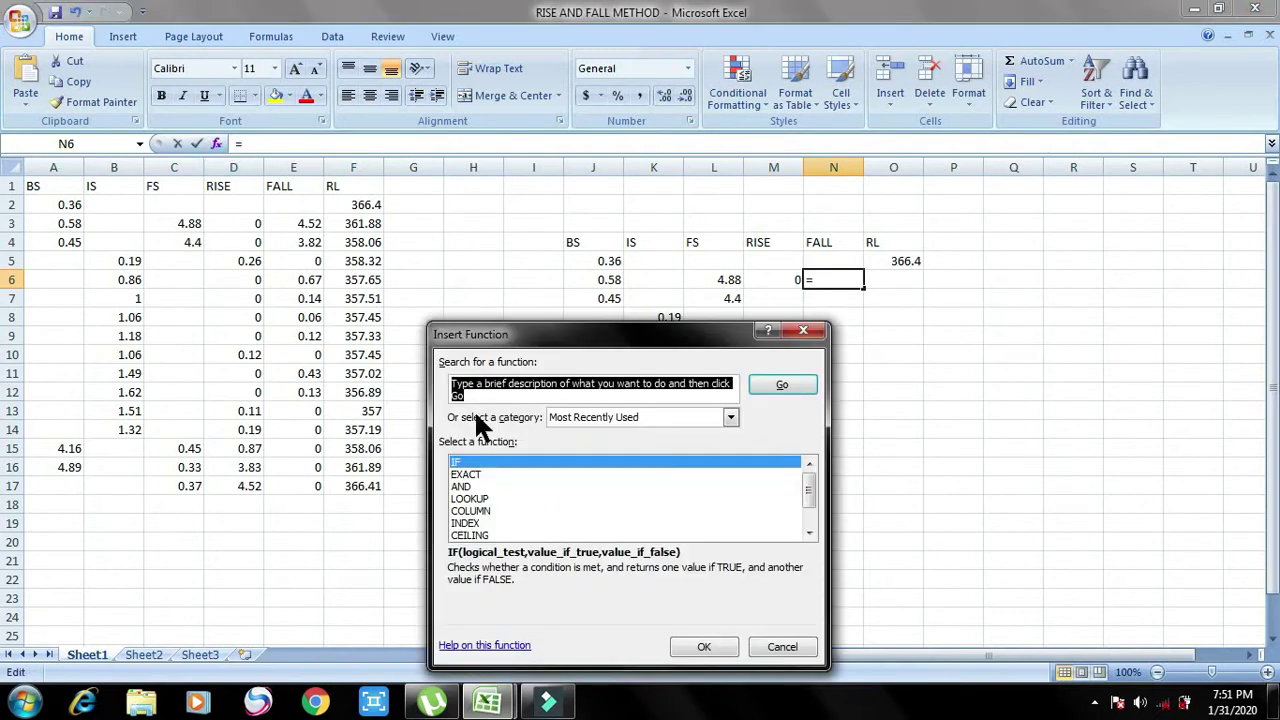
pyautogui.click(704, 647)
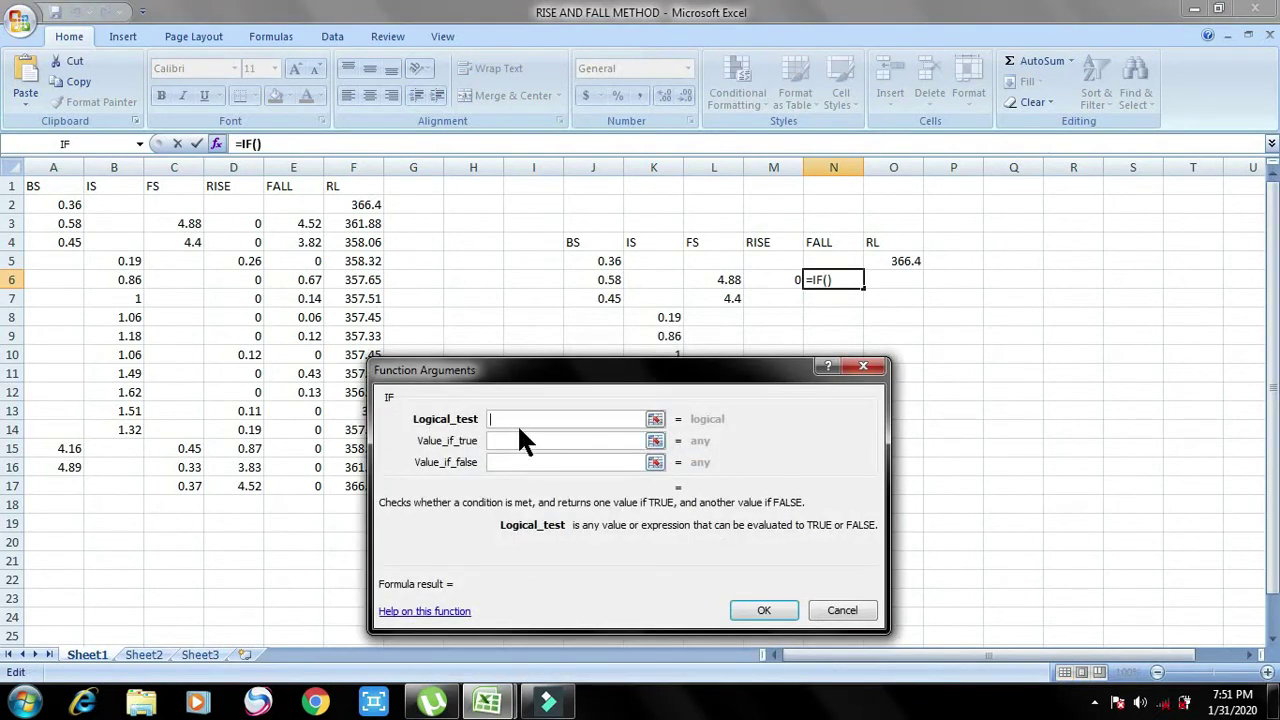
pyautogui.write('J5+K5-K6-L6')
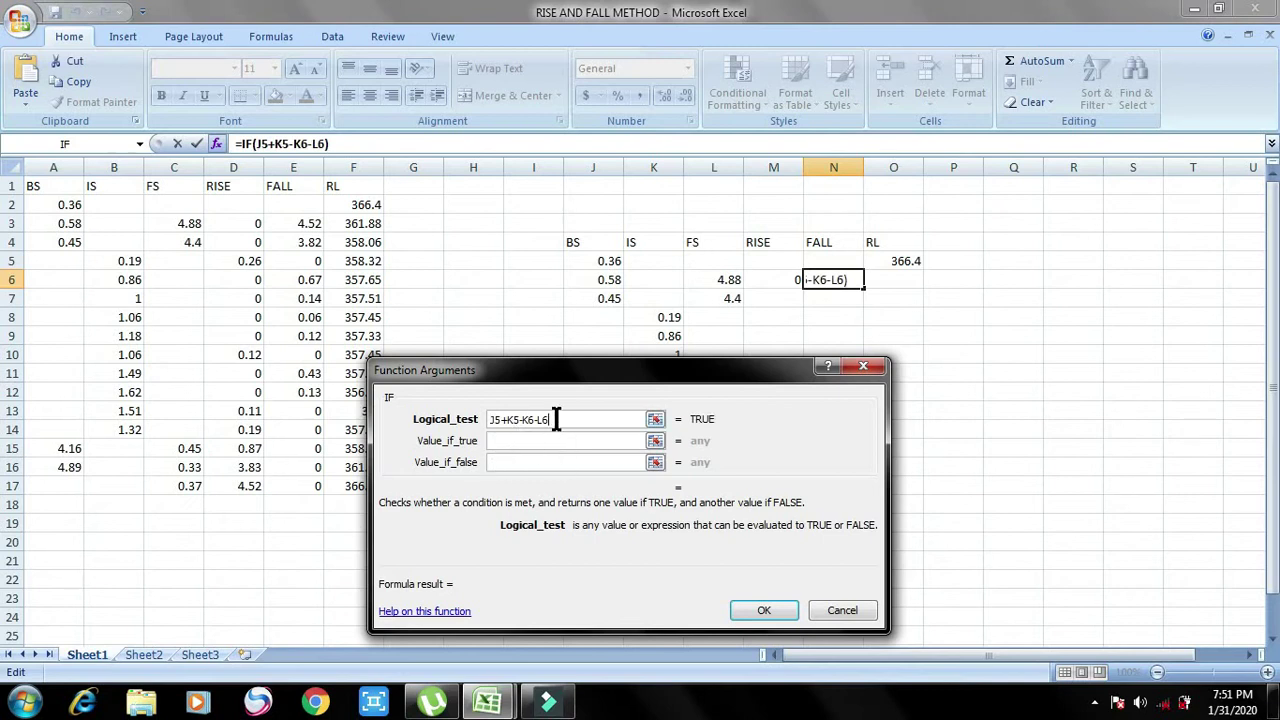
pyautogui.moveTo(557, 419); pyautogui.dragTo(485, 419)
pyautogui.press('BackSpace')
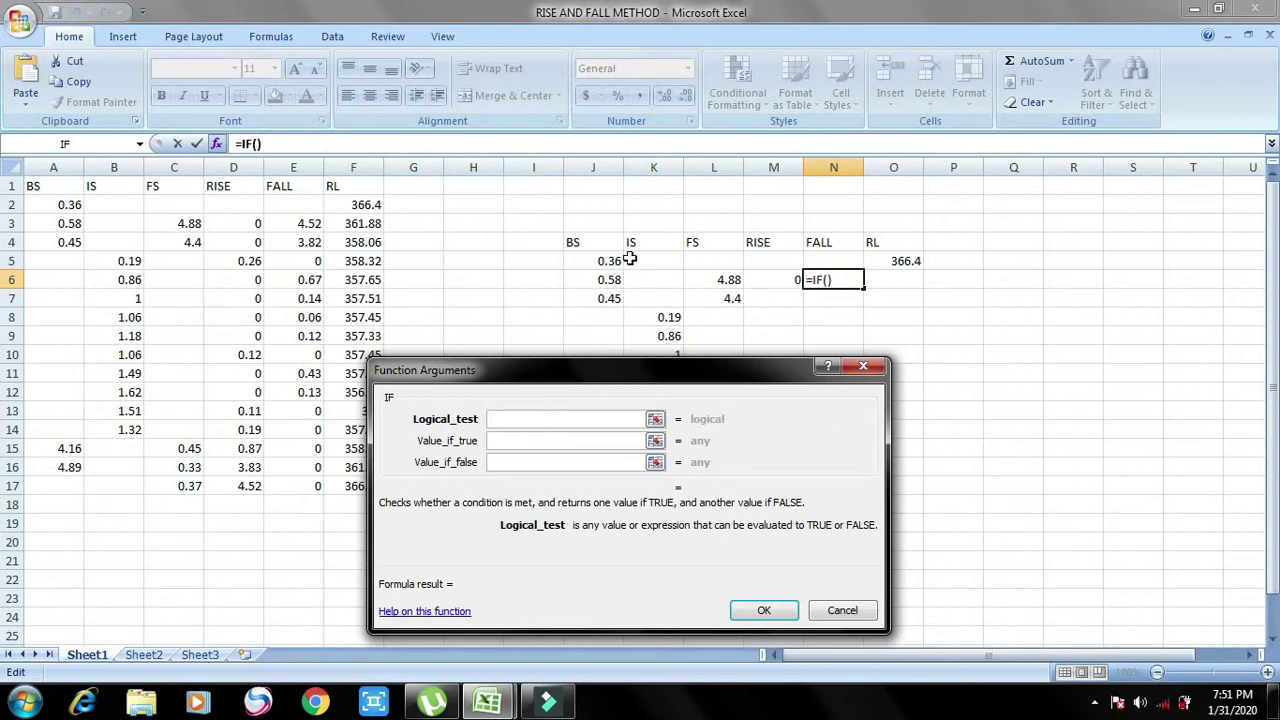
pyautogui.click(612, 260)
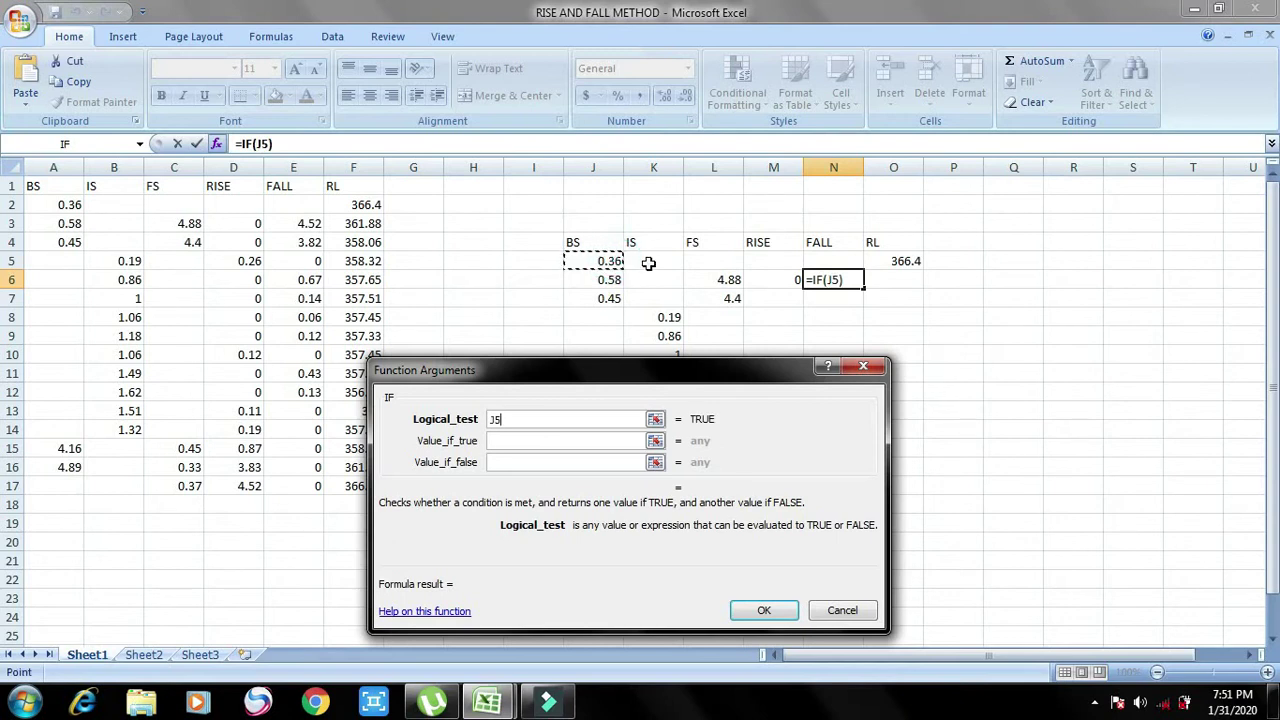
pyautogui.keyDown('ctrl'); pyautogui.click(648, 262); pyautogui.keyUp('ctrl')
pyautogui.keyDown('ctrl'); pyautogui.click(651, 278); pyautogui.keyUp('ctrl')
pyautogui.keyDown('ctrl'); pyautogui.click(726, 283); pyautogui.keyUp('ctrl')
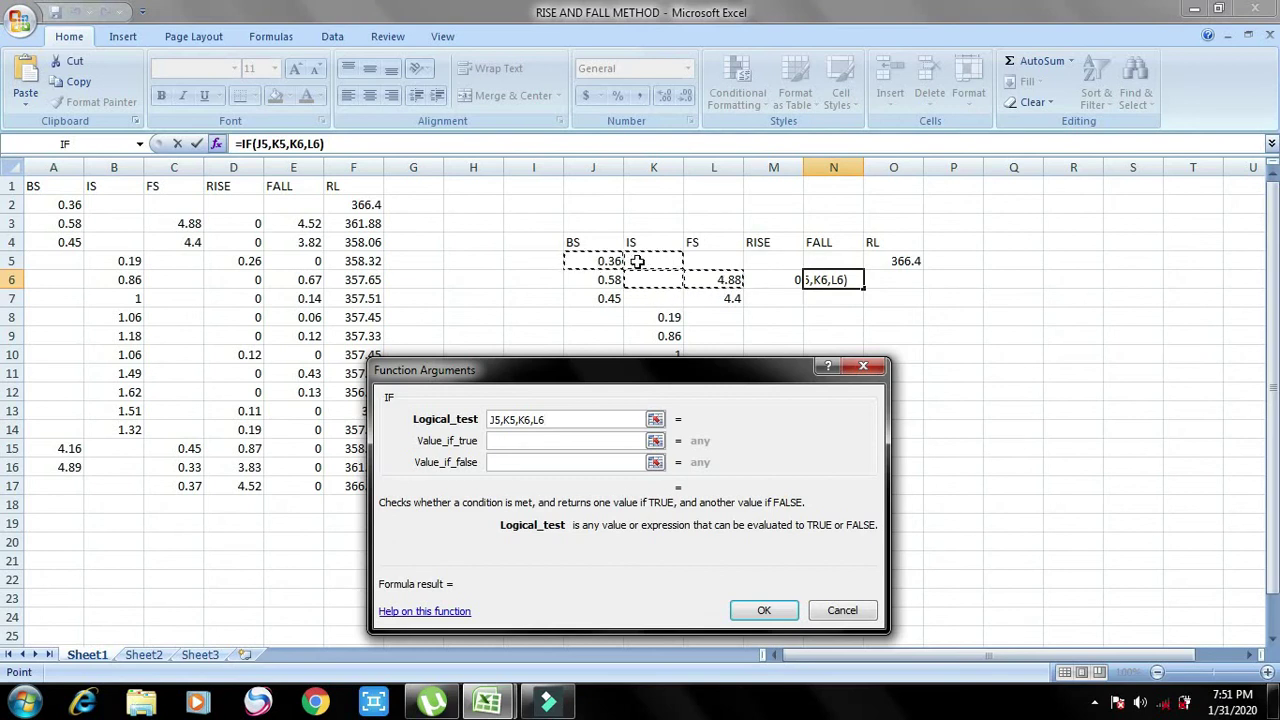
pyautogui.press('BackSpace')
pyautogui.press('BackSpace')
pyautogui.press('BackSpace')
pyautogui.press('BackSpace')
pyautogui.press('BackSpace')
pyautogui.press('BackSpace')
pyautogui.press('BackSpace')
pyautogui.press('BackSpace')
pyautogui.press('BackSpace')
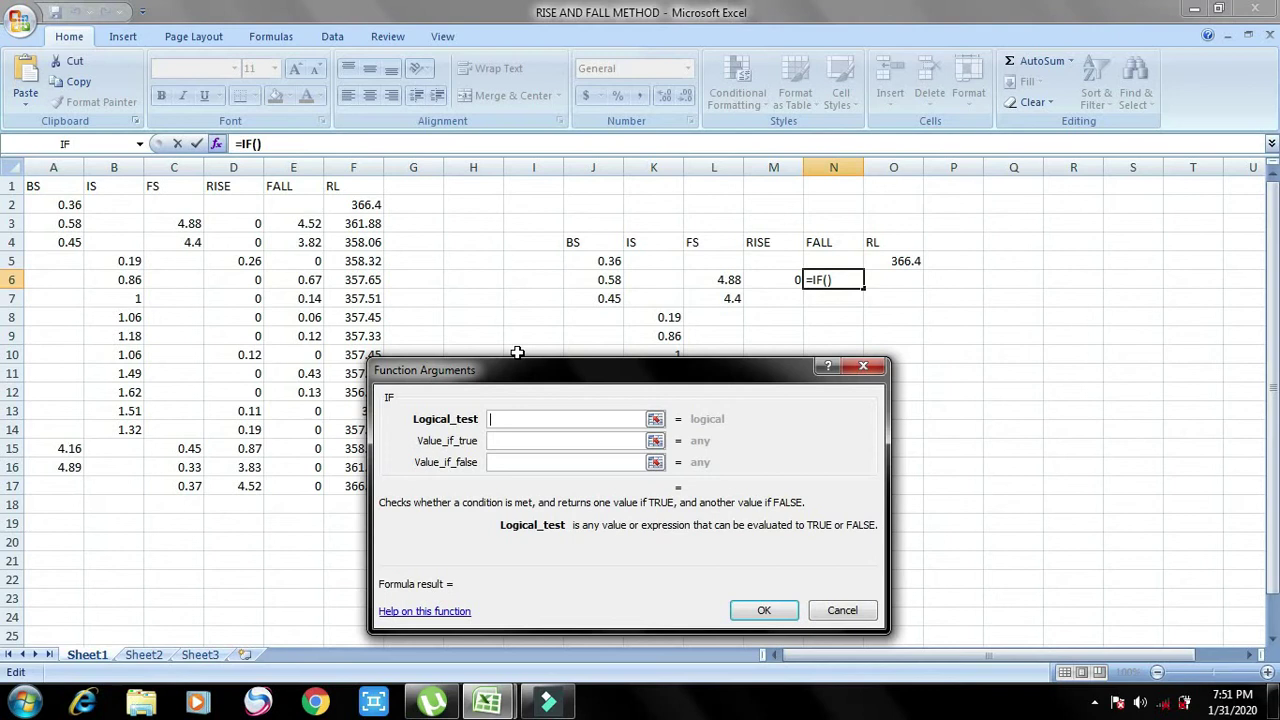
# Set N6's IF condition to L6+K6-K5-J5>0
pyautogui.click(722, 282)
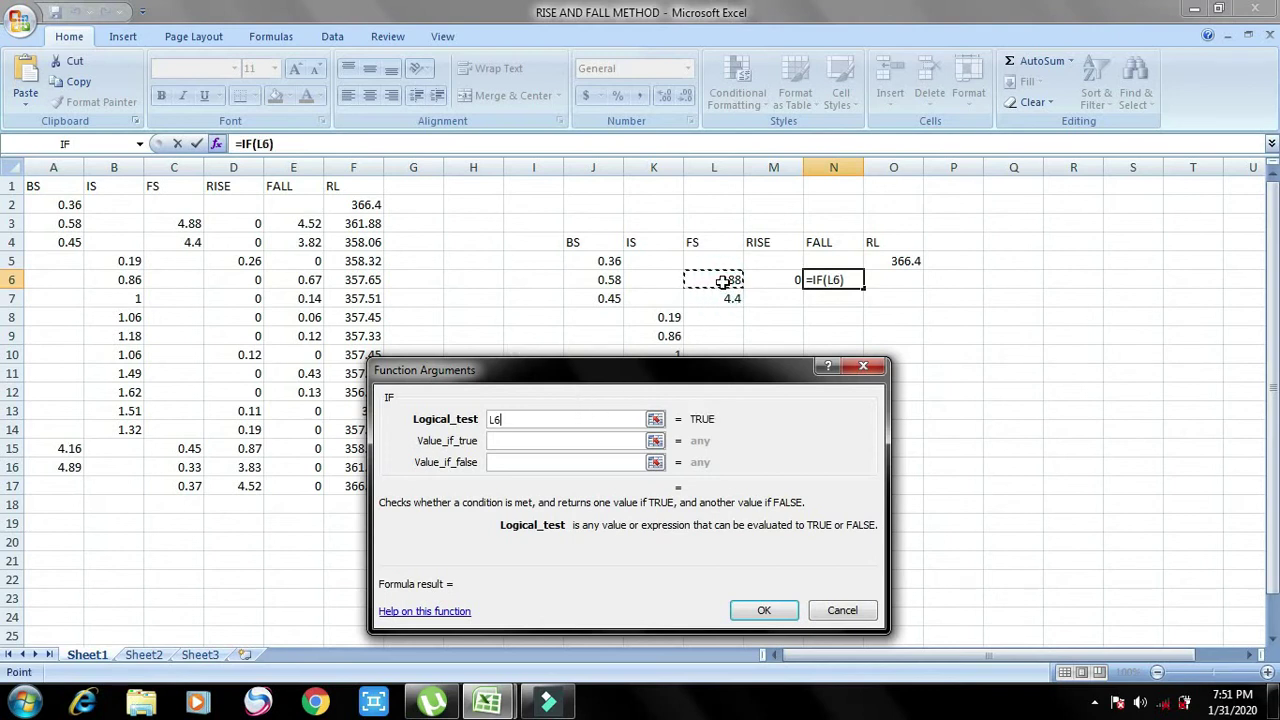
pyautogui.write('+')
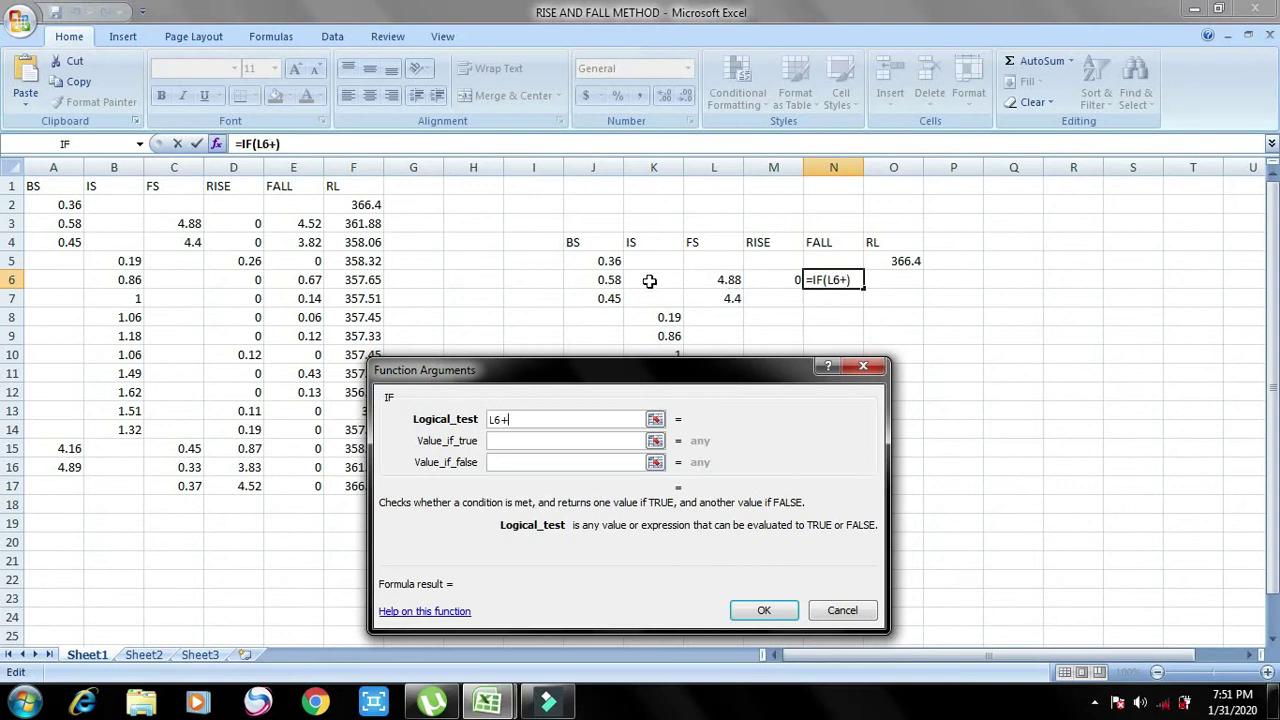
pyautogui.click(649, 282)
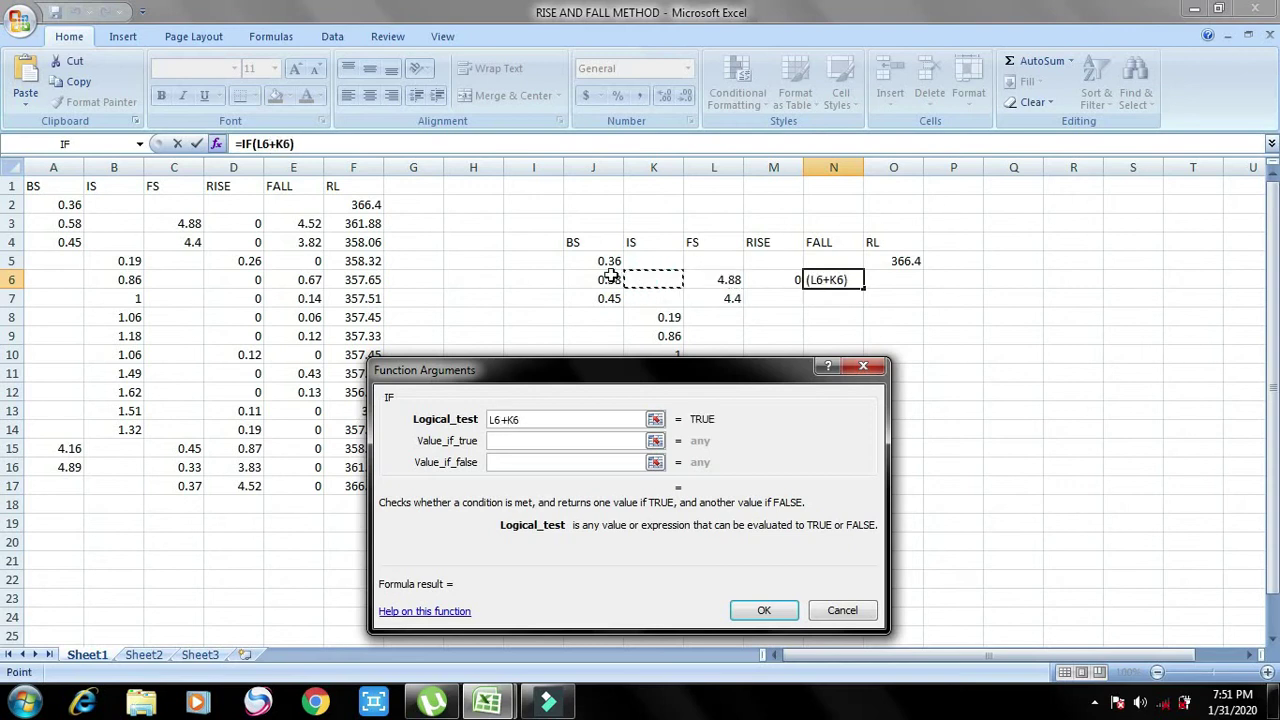
pyautogui.write('-')
pyautogui.click(650, 261)
pyautogui.write('-')
pyautogui.click(600, 261)
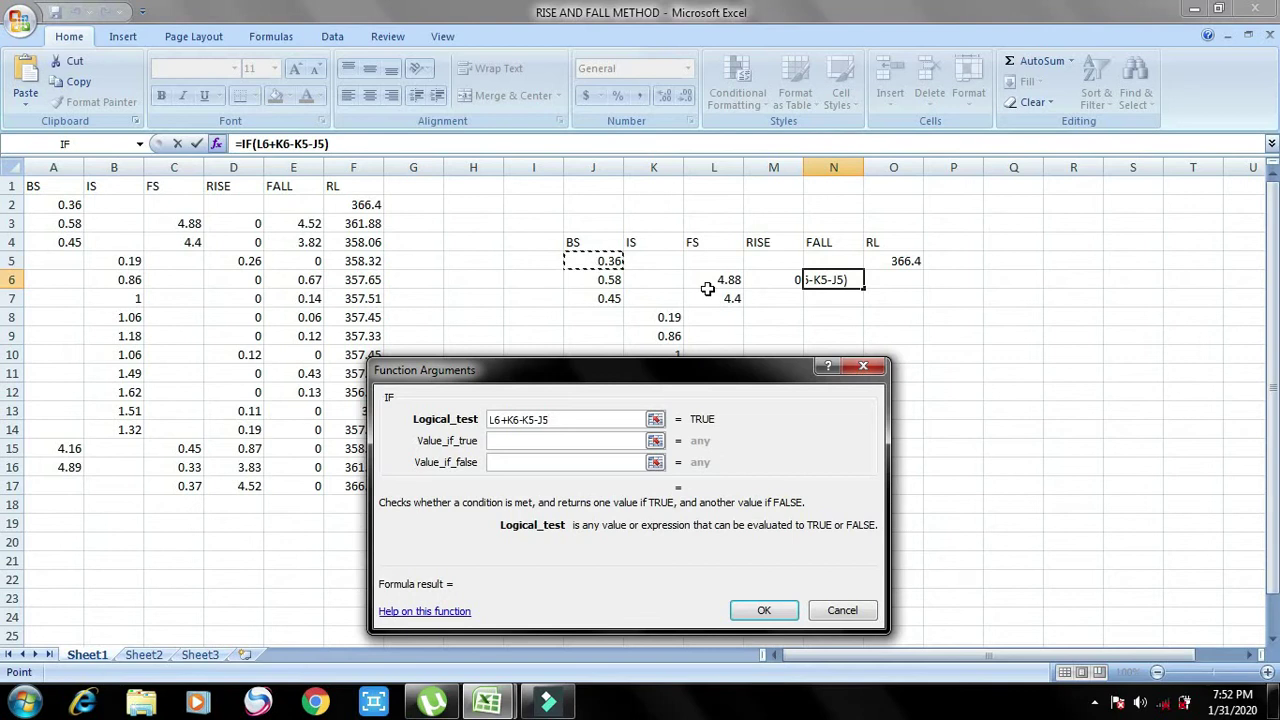
pyautogui.write('>0')
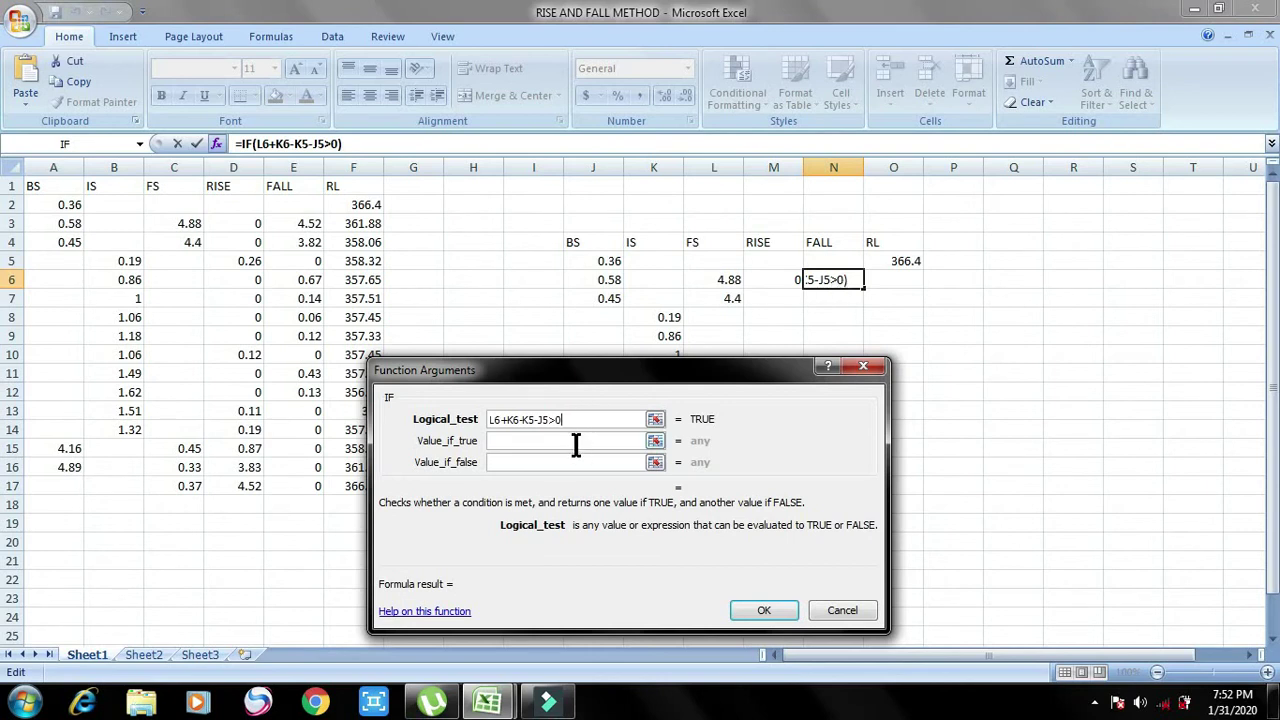
# Copy L6+K6-K5-J5 into Value_if_true, enter 0 for Value_if_false, and confirm
pyautogui.click(576, 443)
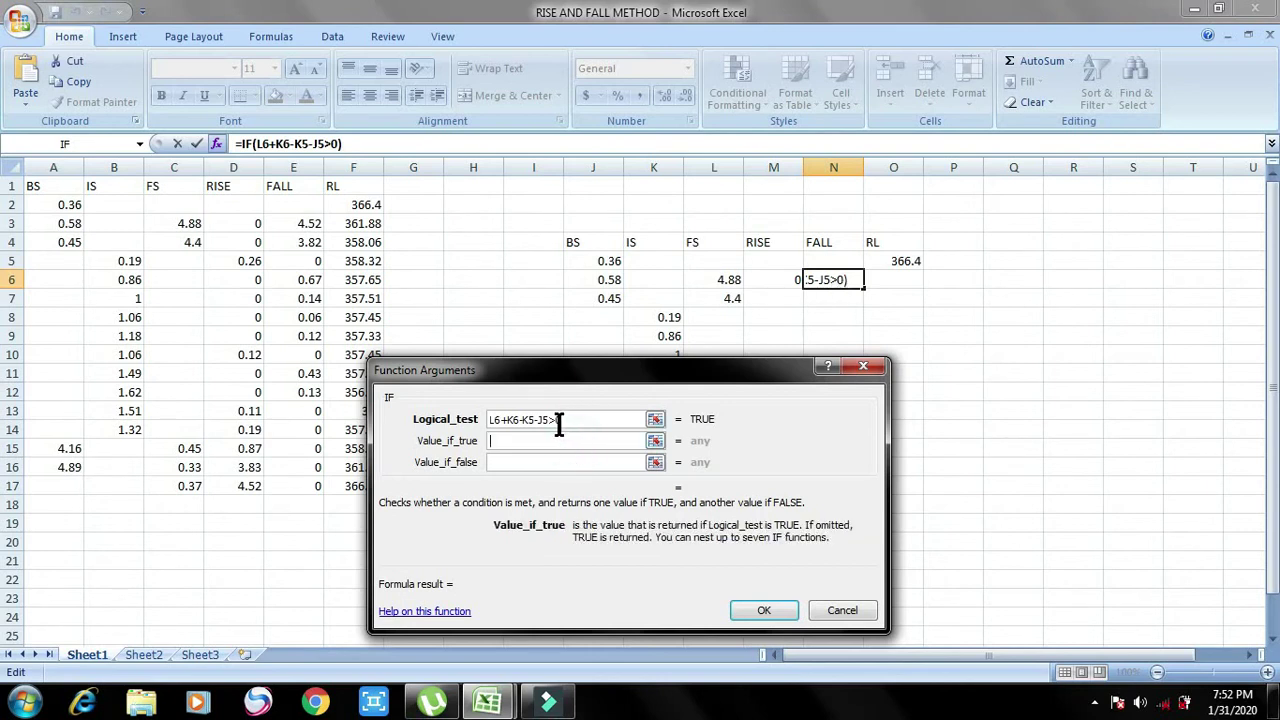
pyautogui.moveTo(551, 420); pyautogui.dragTo(467, 418)
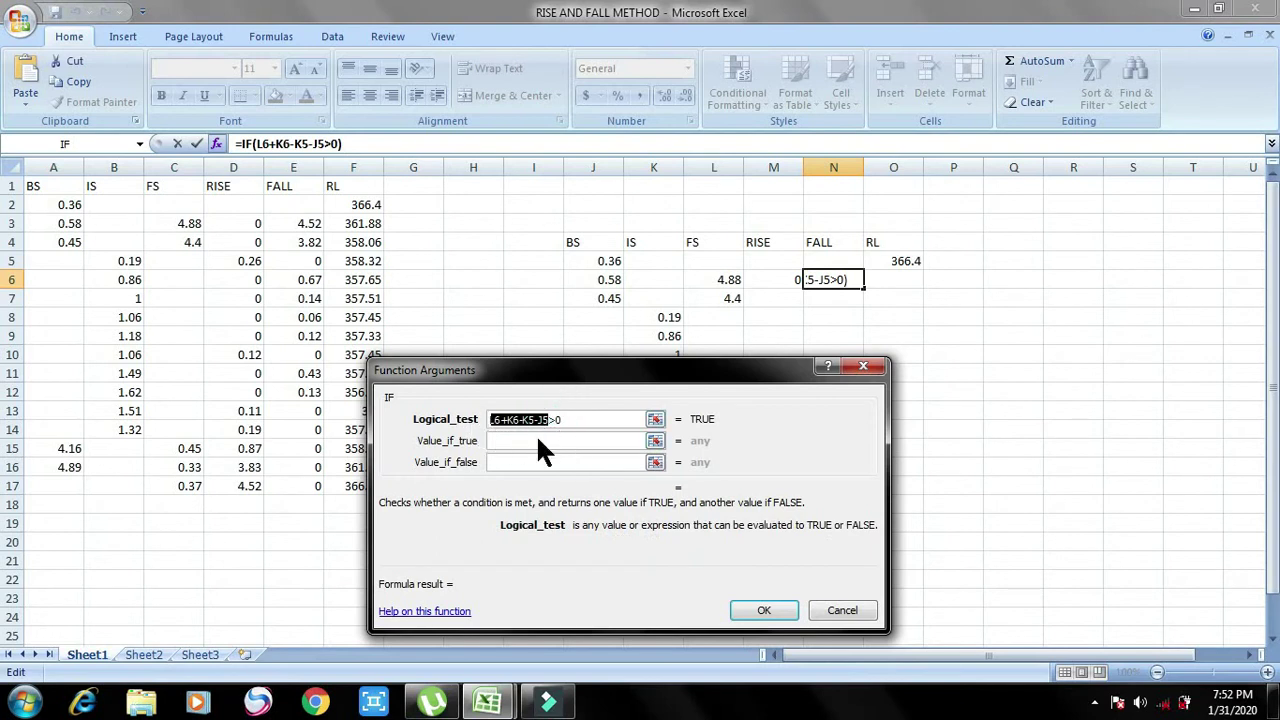
pyautogui.click(528, 440)
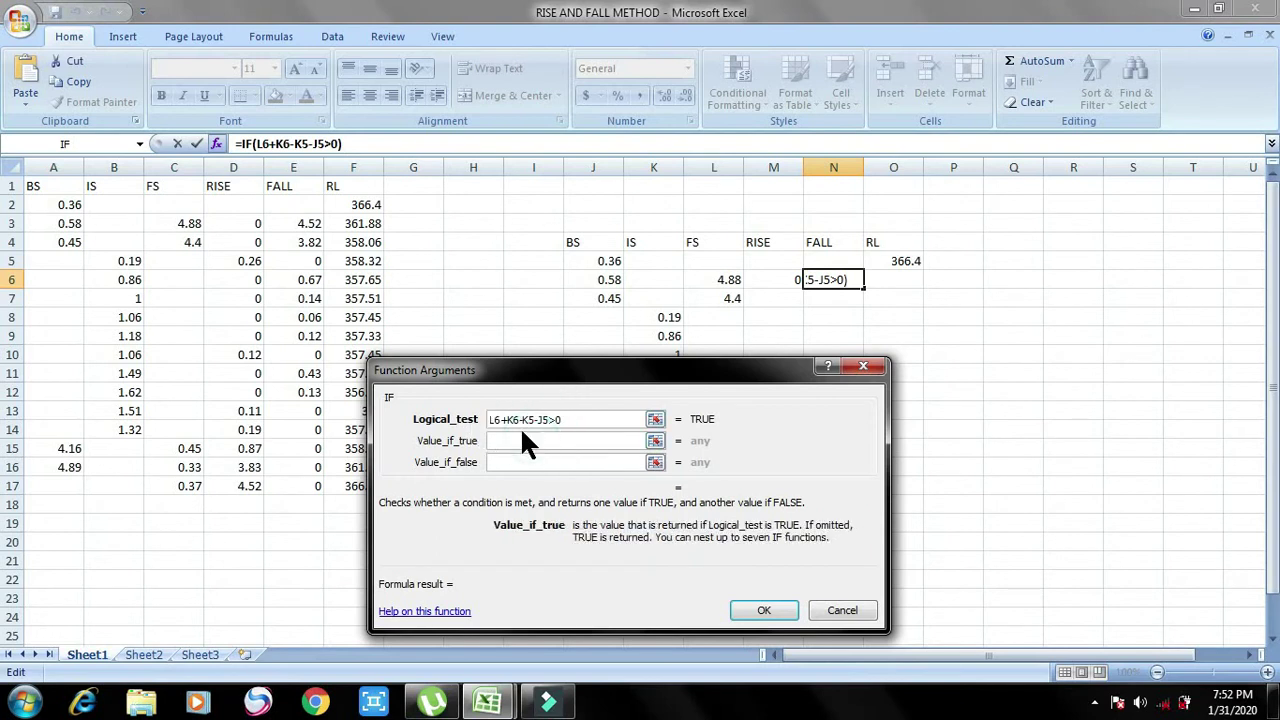
pyautogui.hotkey('ctrl', 'v')
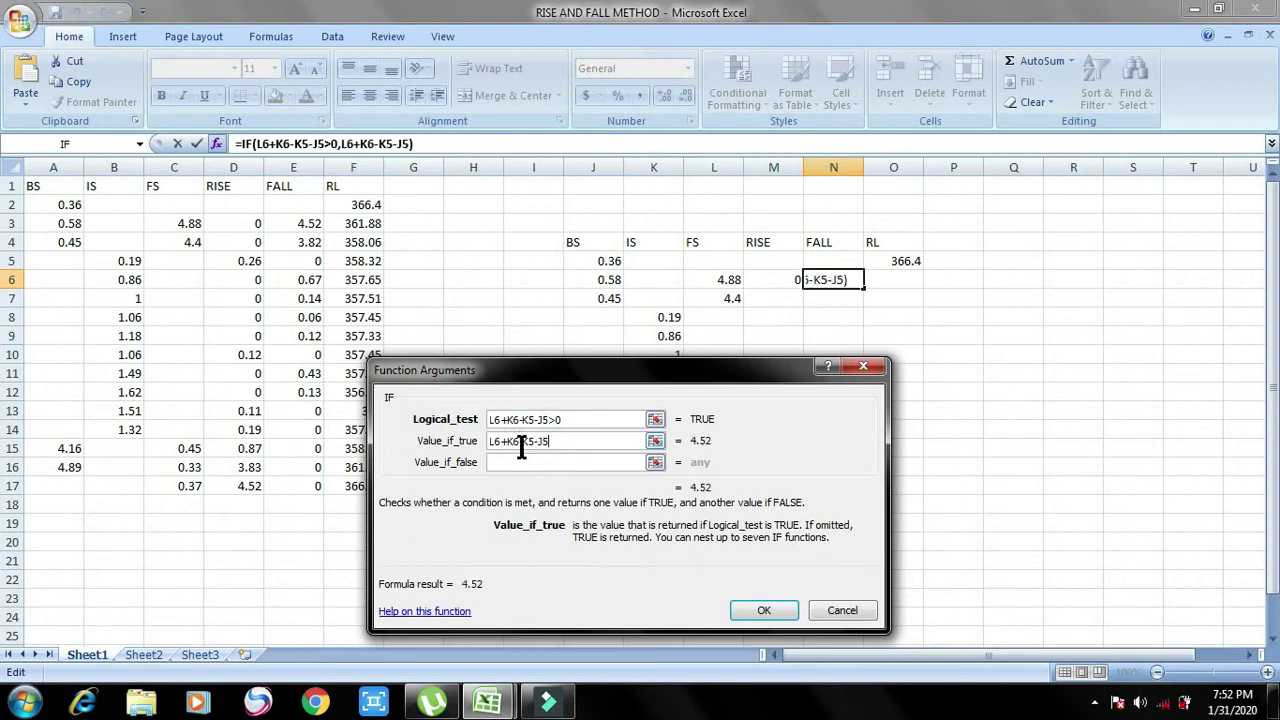
pyautogui.click(533, 462)
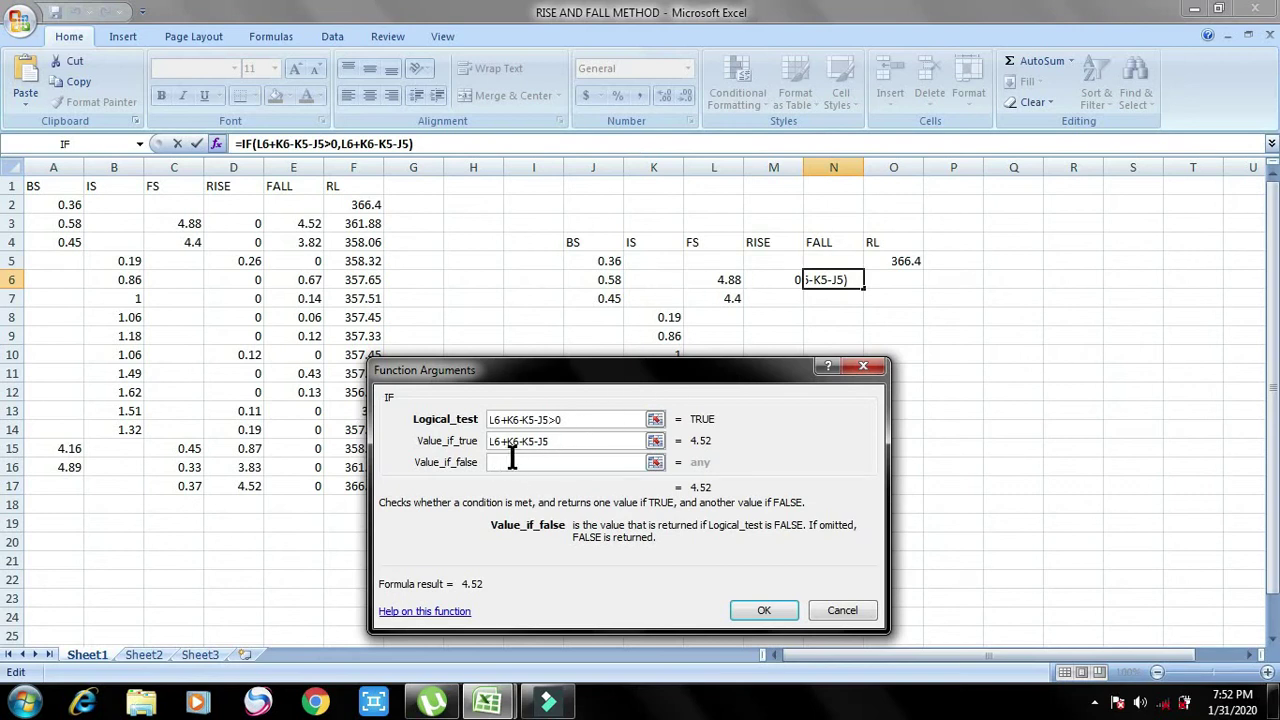
pyautogui.write('0')
pyautogui.click(778, 612)
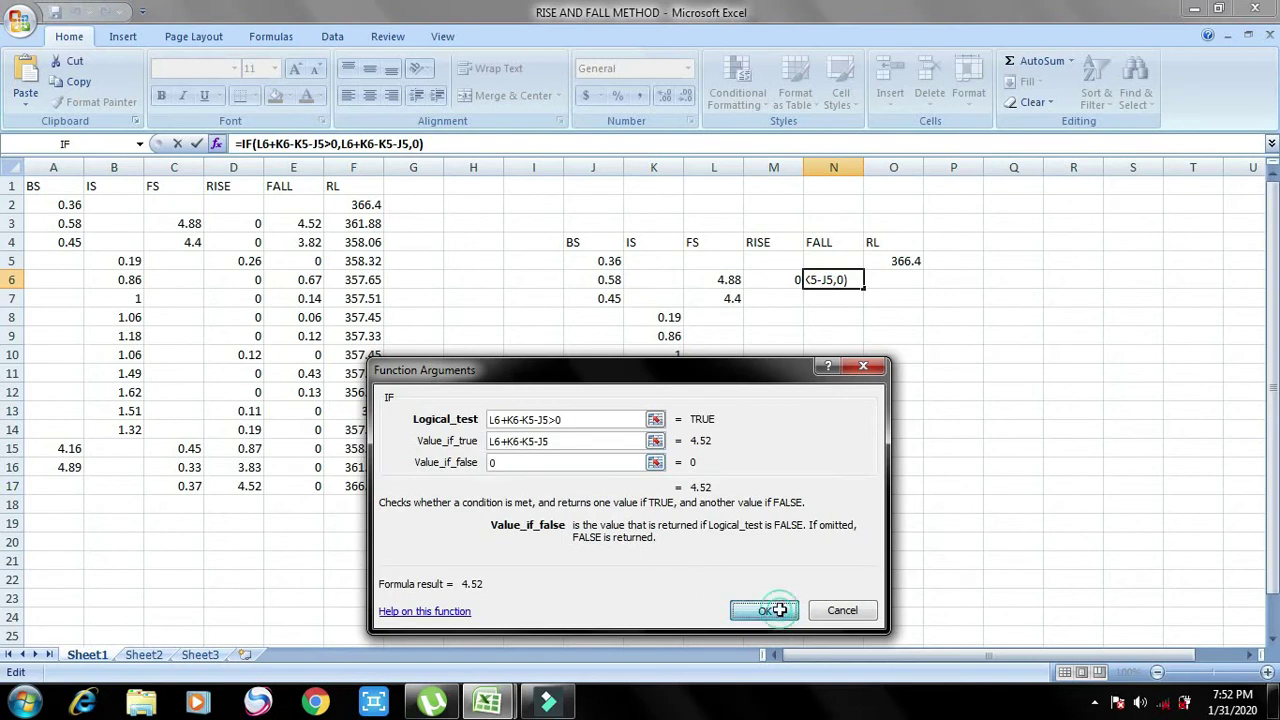
# Fill the RISE formula in M6 and the FALL formula in N6 down to row 20
pyautogui.click(786, 283)
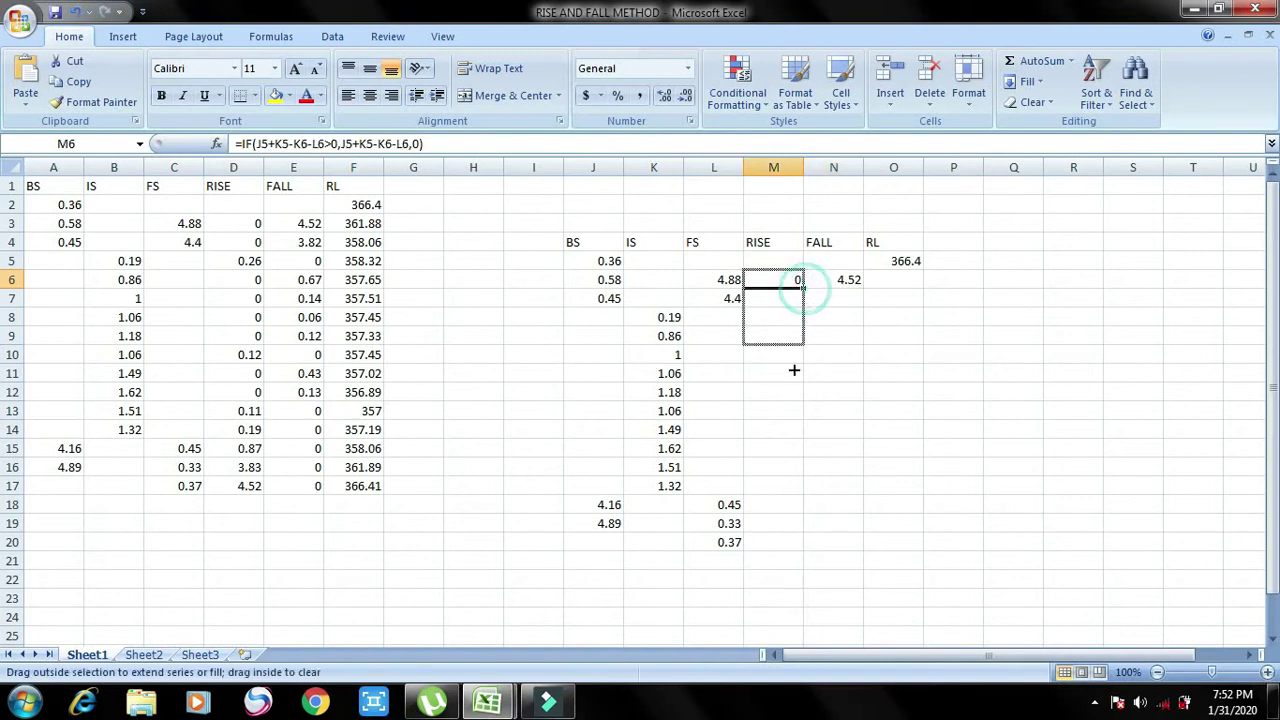
pyautogui.moveTo(805, 289); pyautogui.dragTo(786, 540)
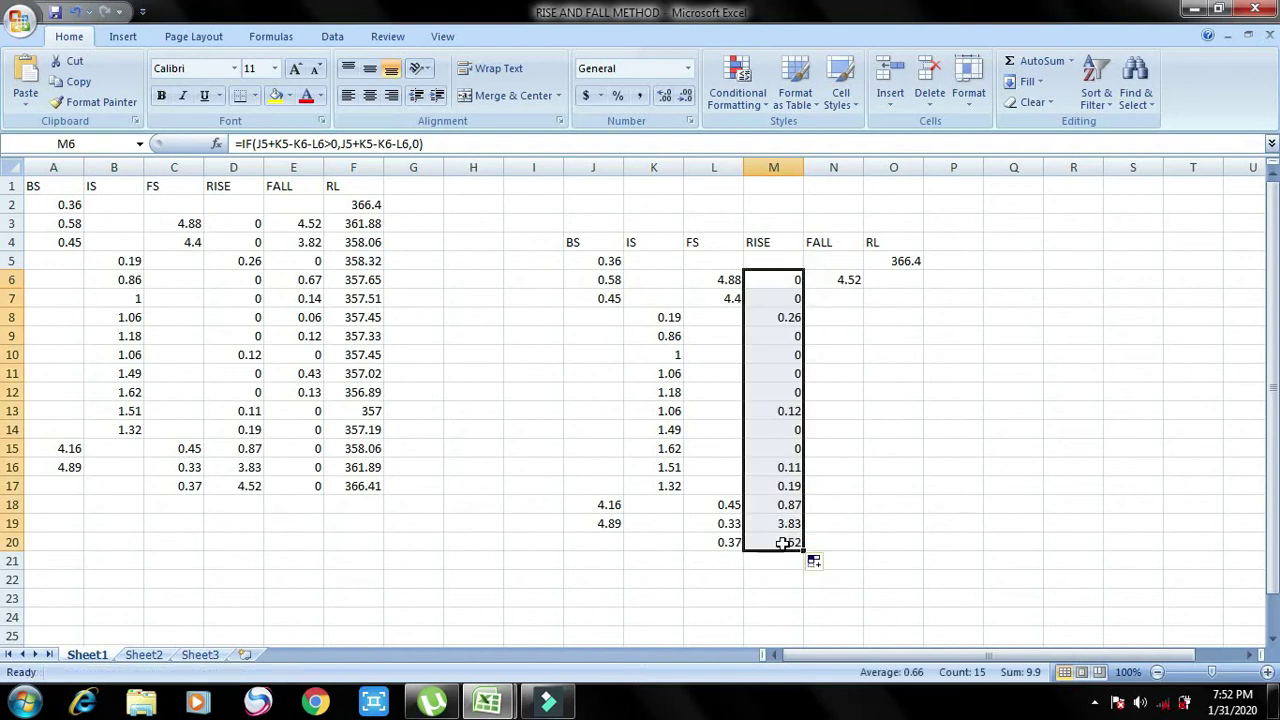
pyautogui.click(855, 283)
pyautogui.moveTo(863, 289); pyautogui.dragTo(834, 547)
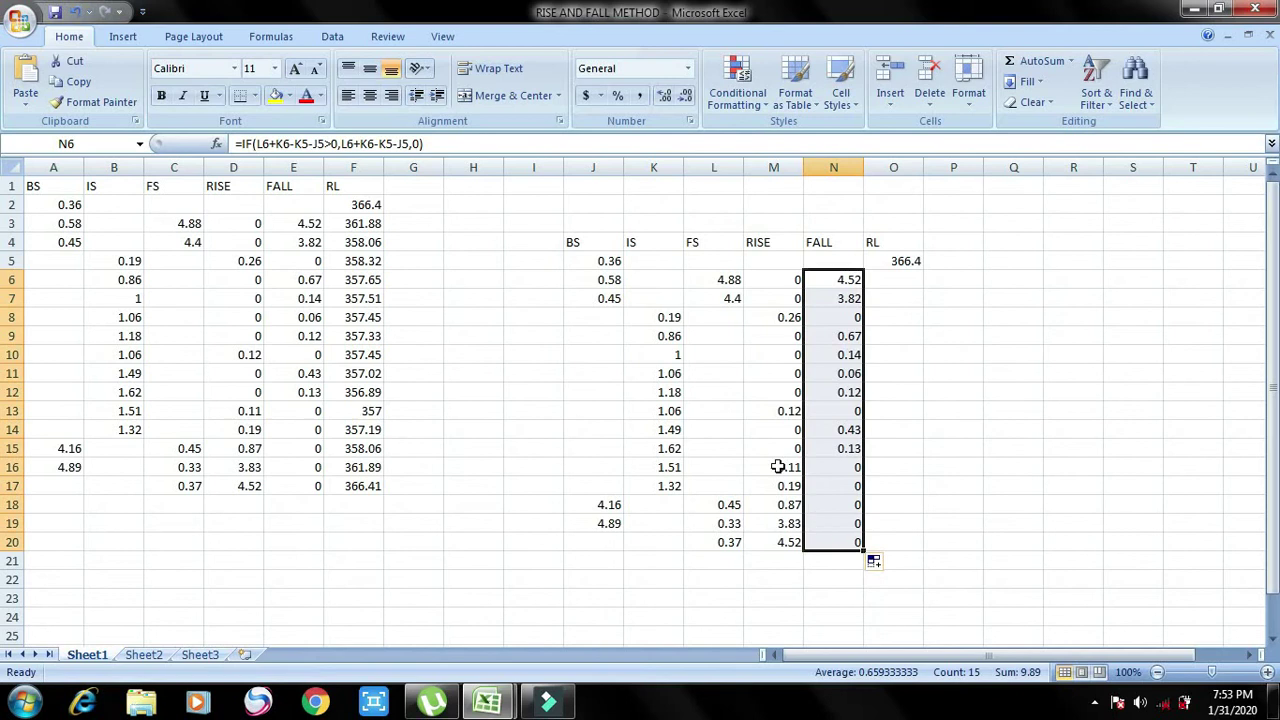
pyautogui.click(1097, 373)
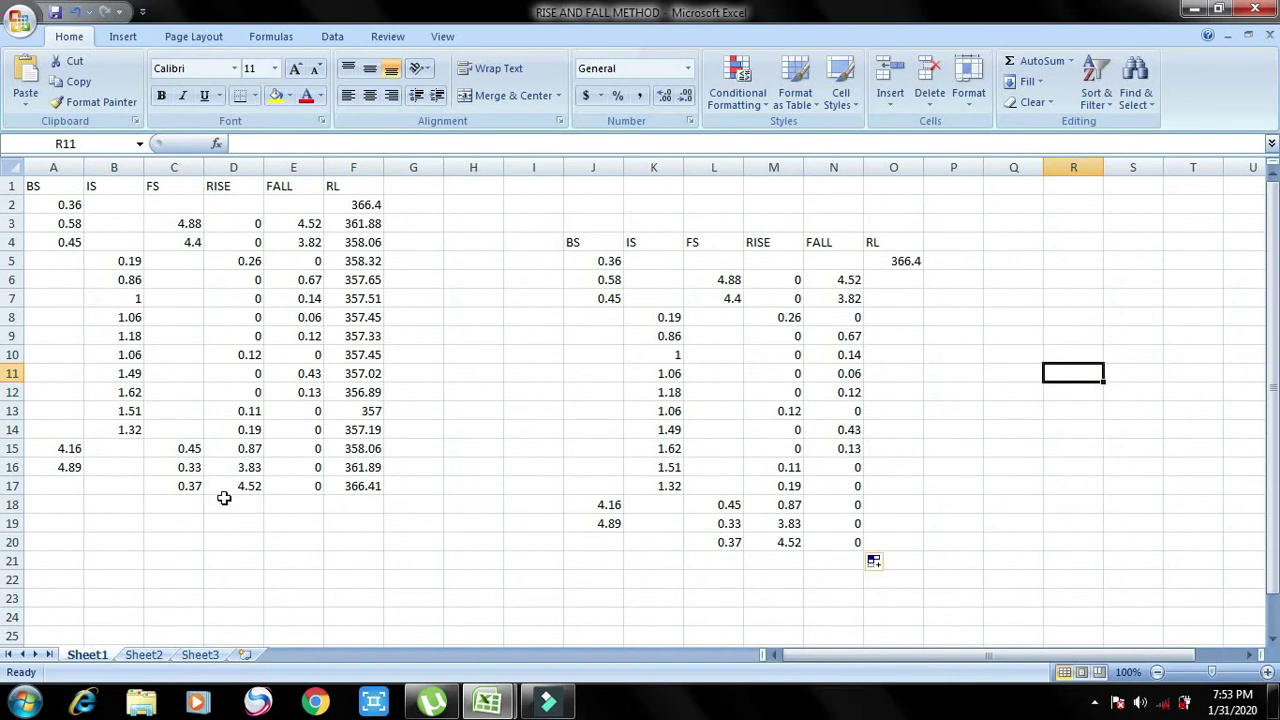
pyautogui.click(890, 284)
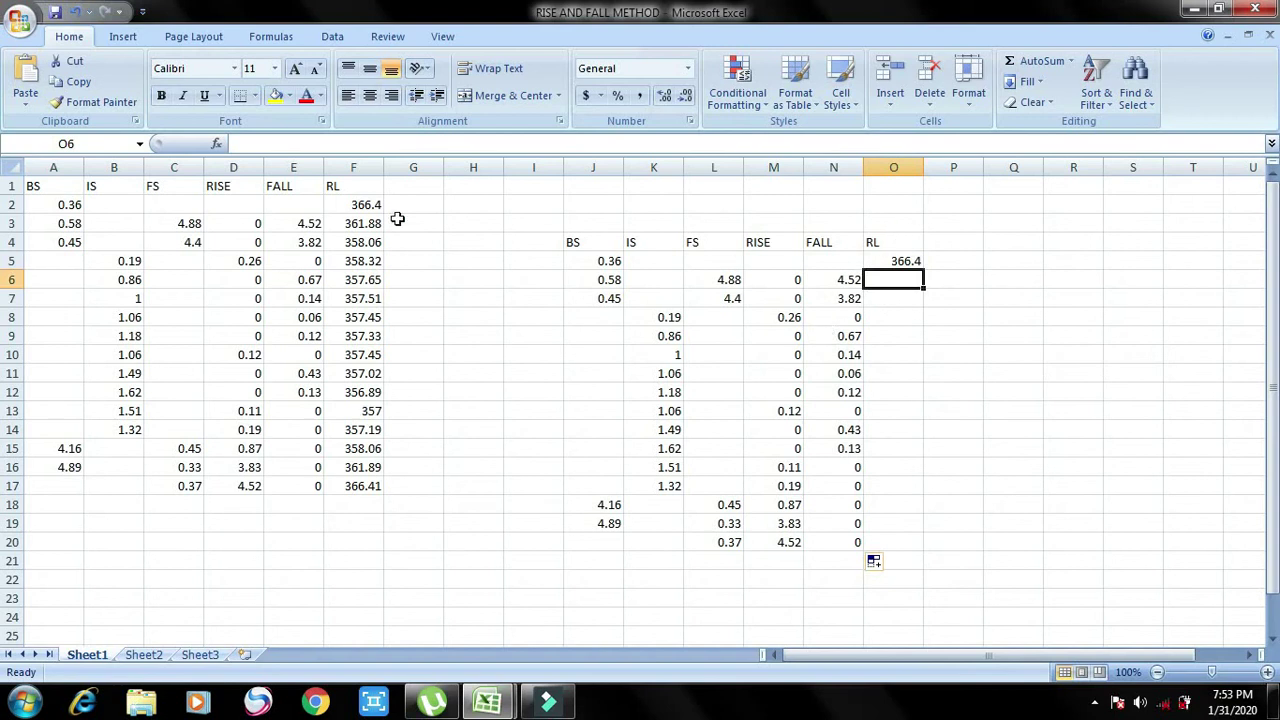
pyautogui.click(357, 237)
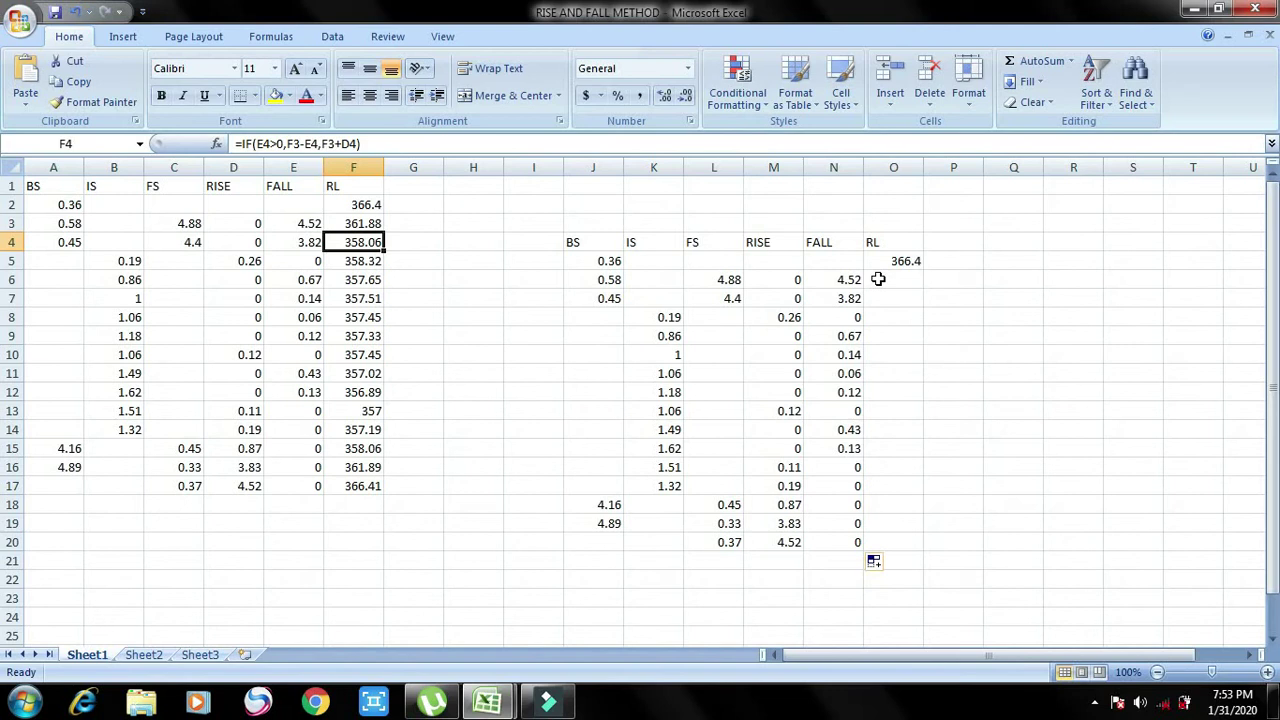
pyautogui.click(880, 280)
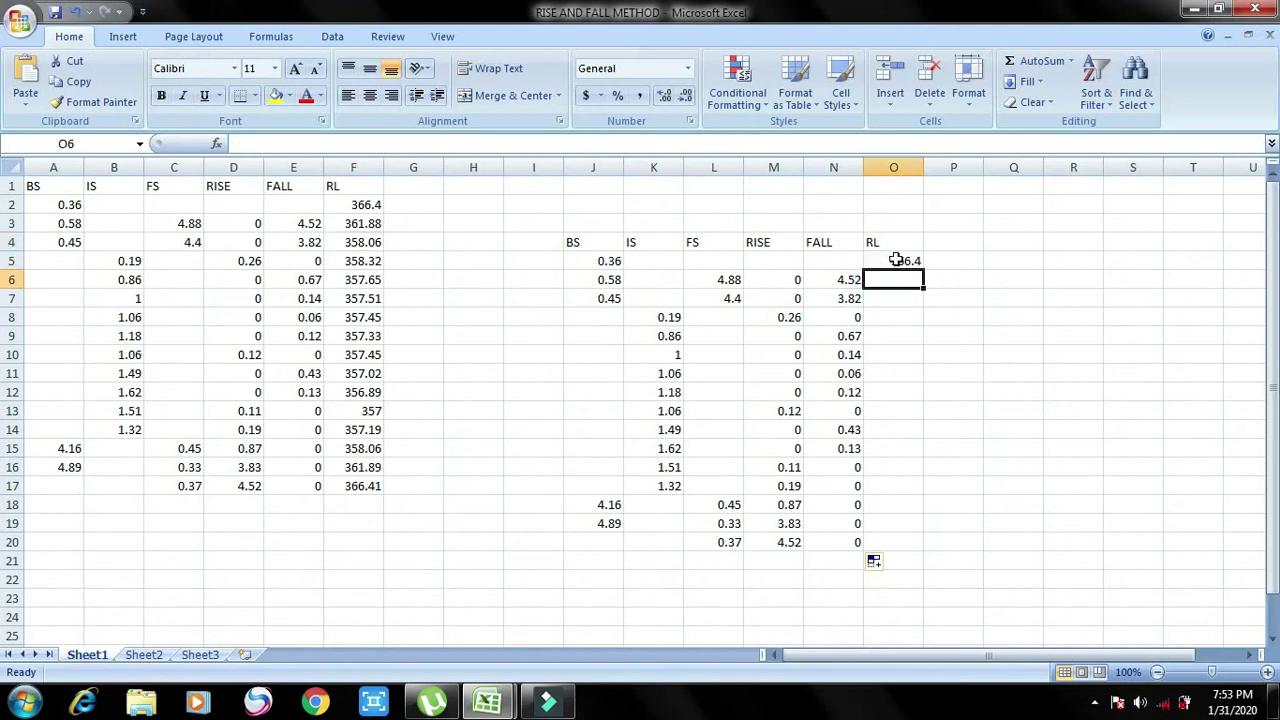
pyautogui.click(896, 260)
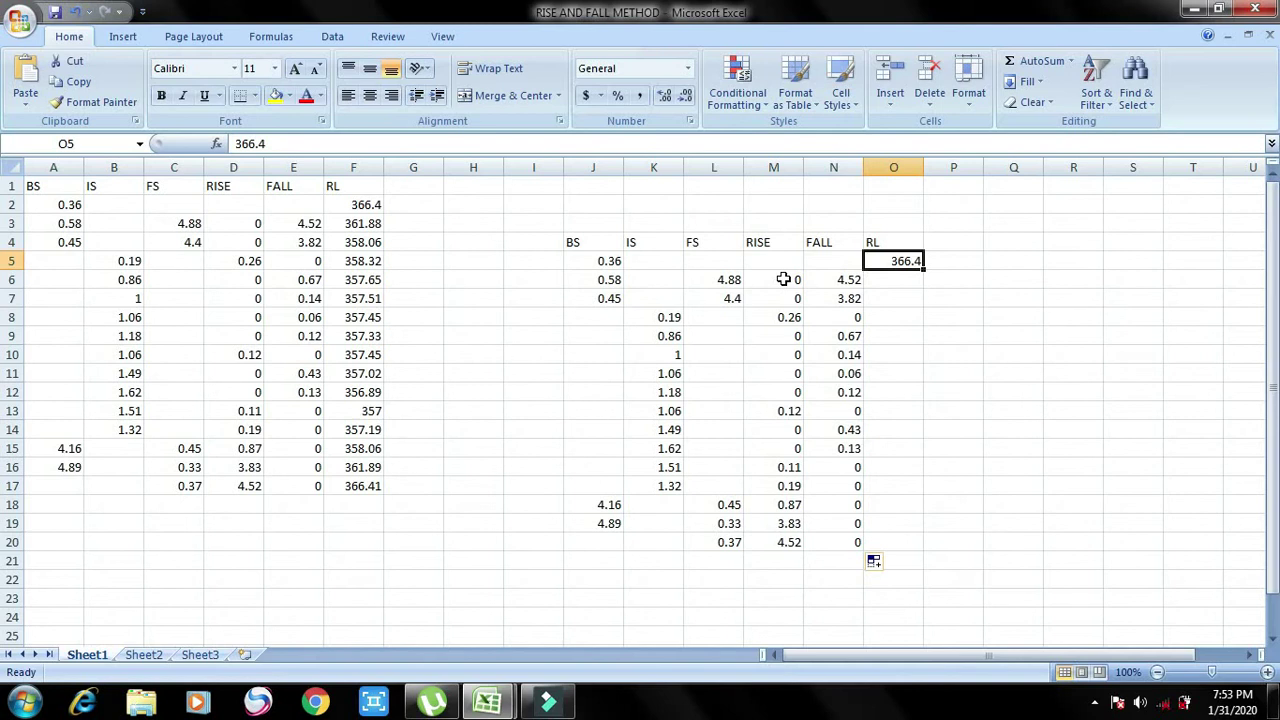
pyautogui.click(783, 279)
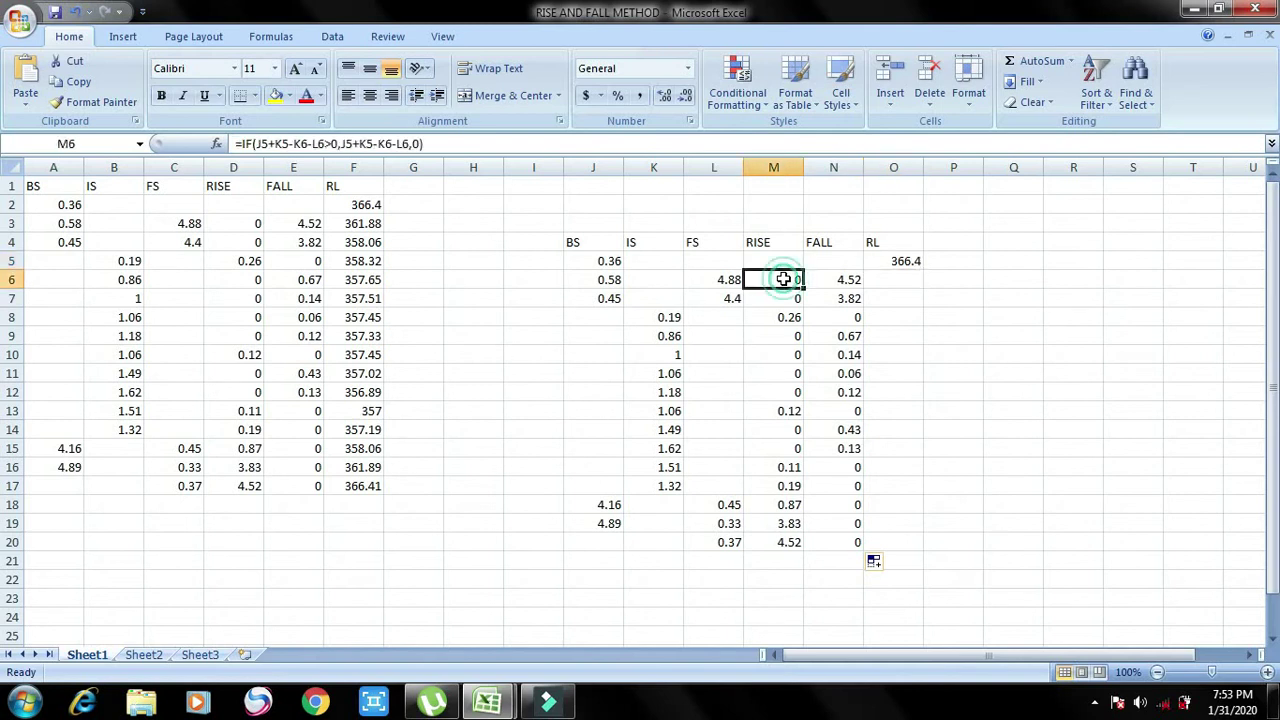
pyautogui.click(898, 260)
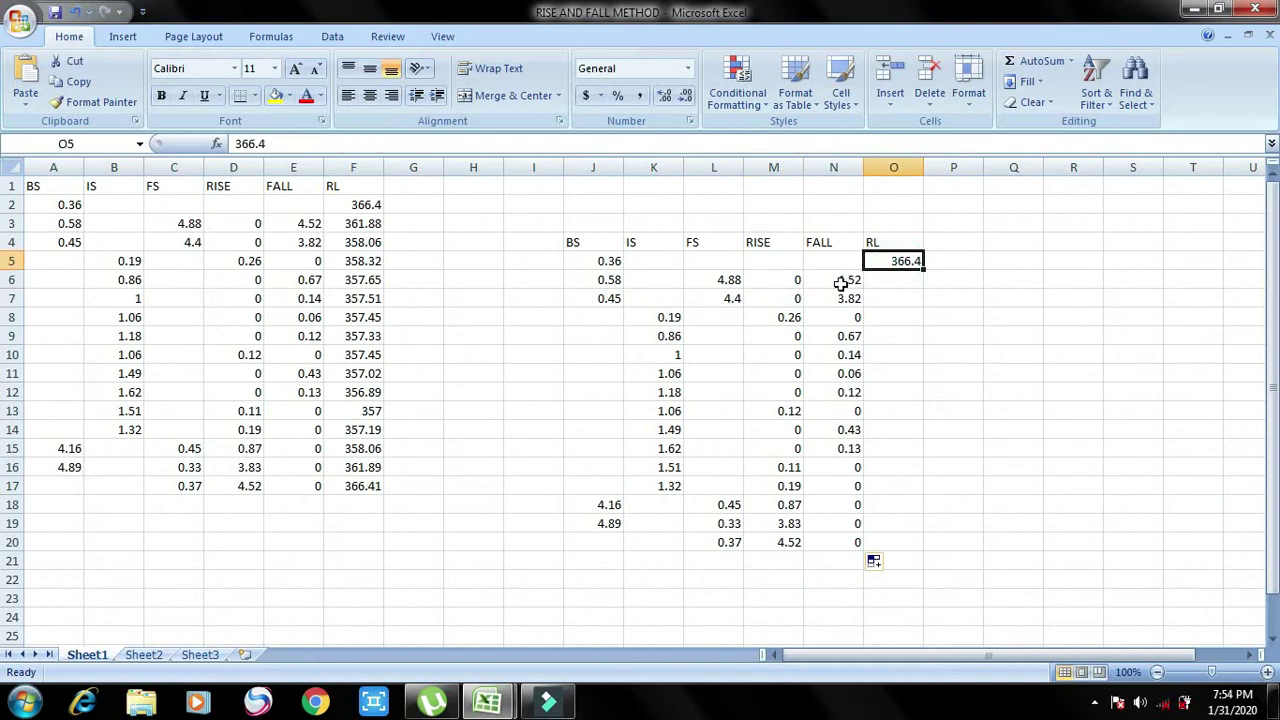
pyautogui.click(840, 281)
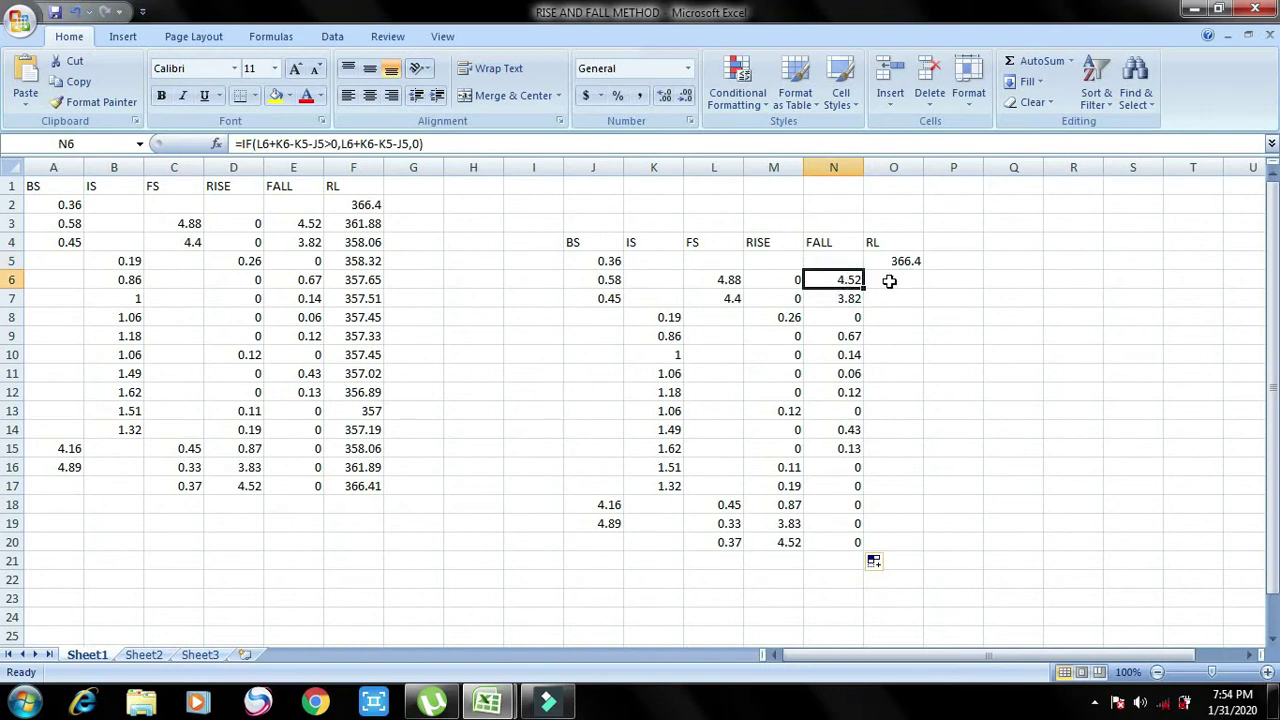
pyautogui.click(376, 226)
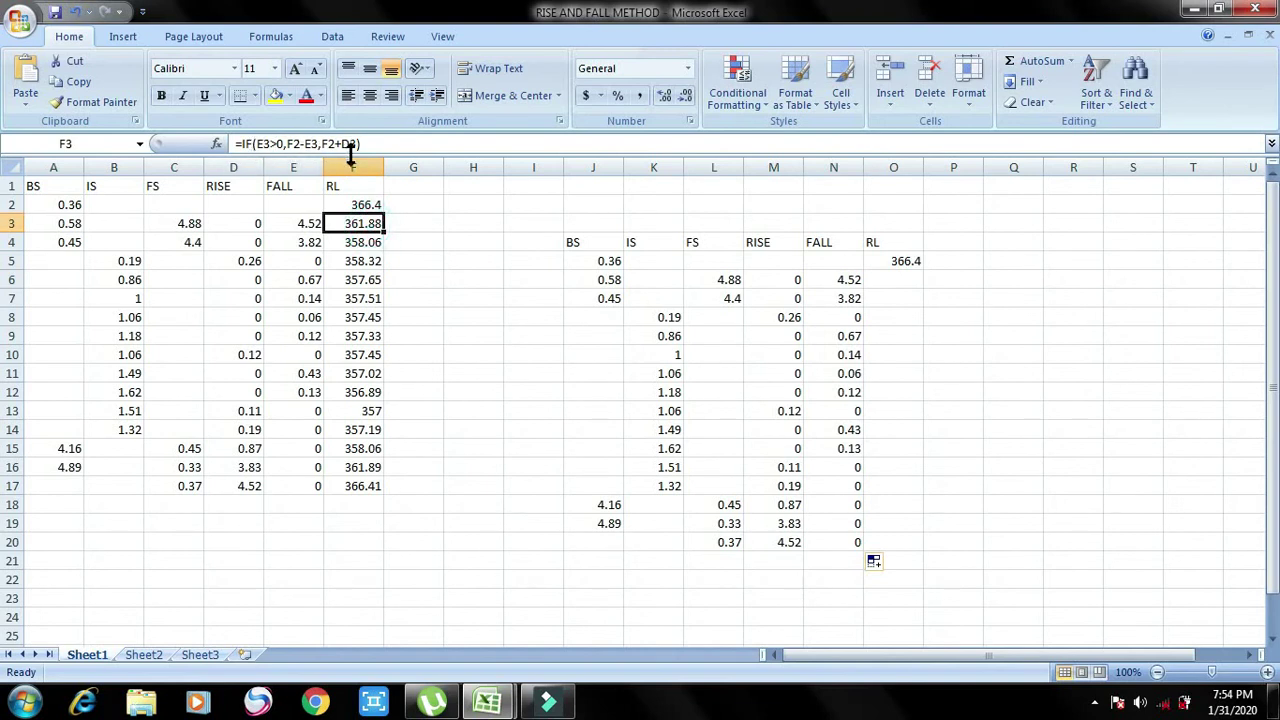
pyautogui.click(906, 282)
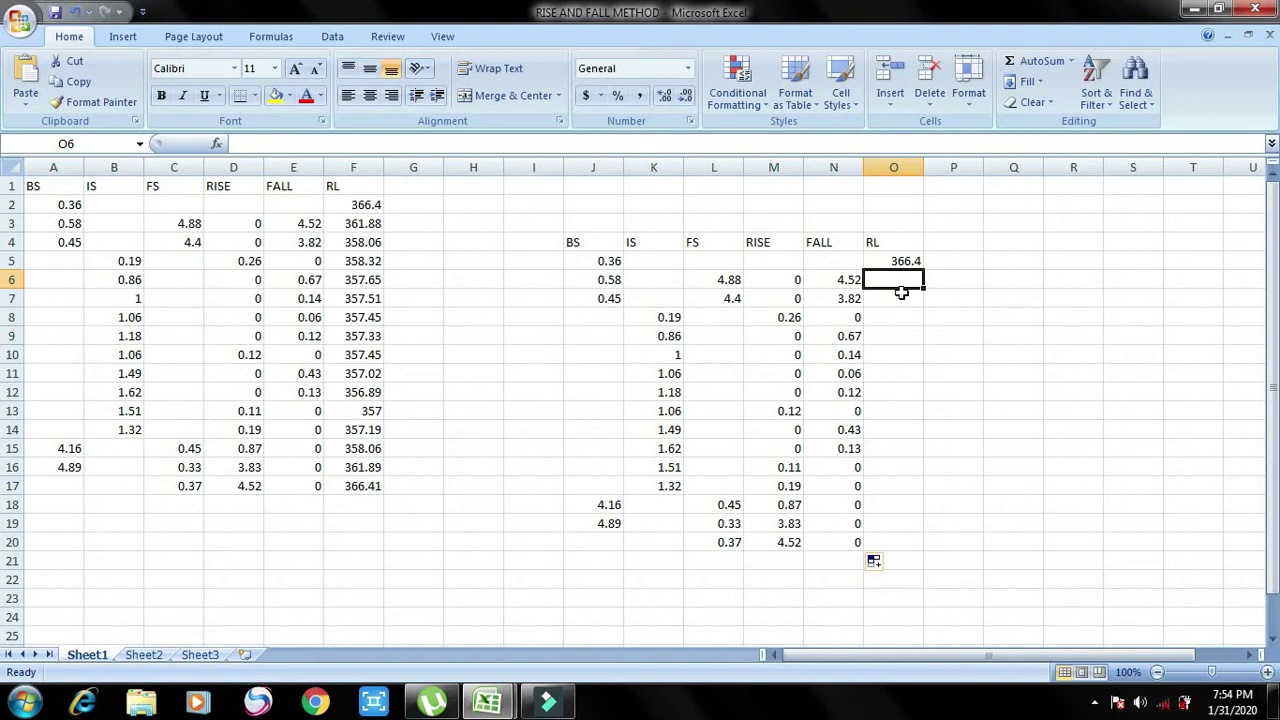
pyautogui.write('=')
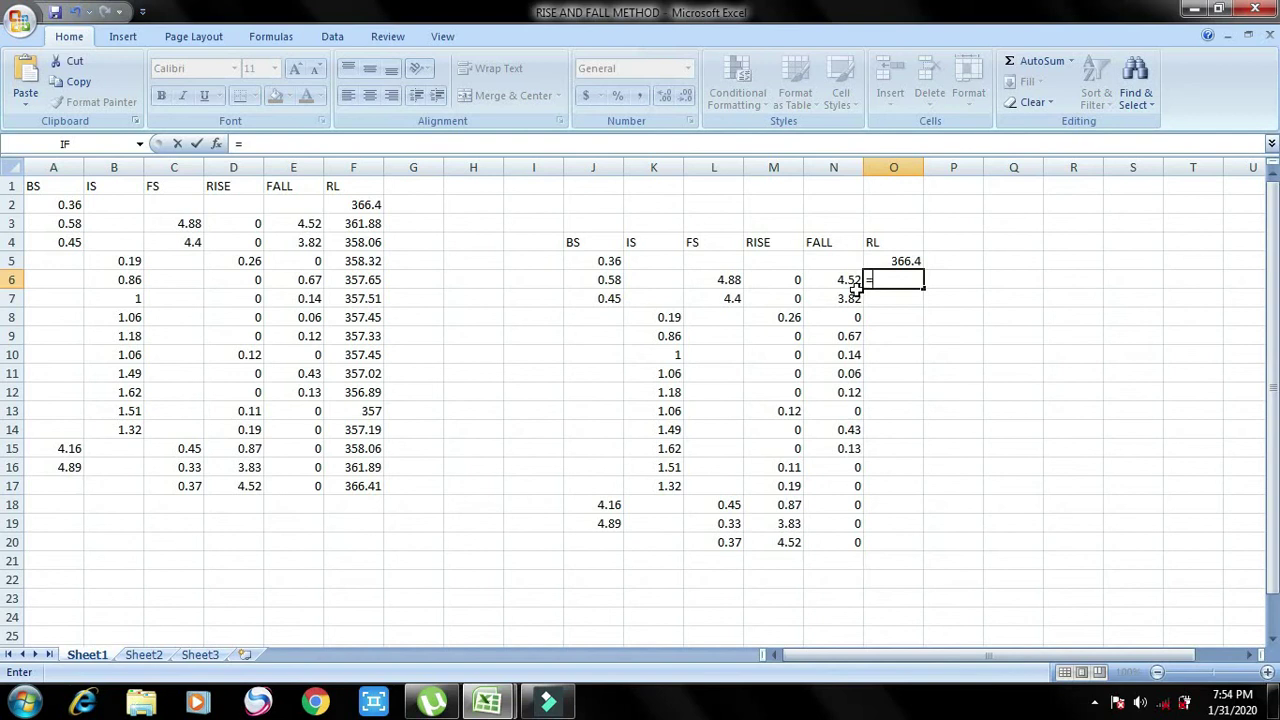
# Enter =O5+M6-N6 in O6, giving a reduced level of 361.88
pyautogui.click(895, 262)
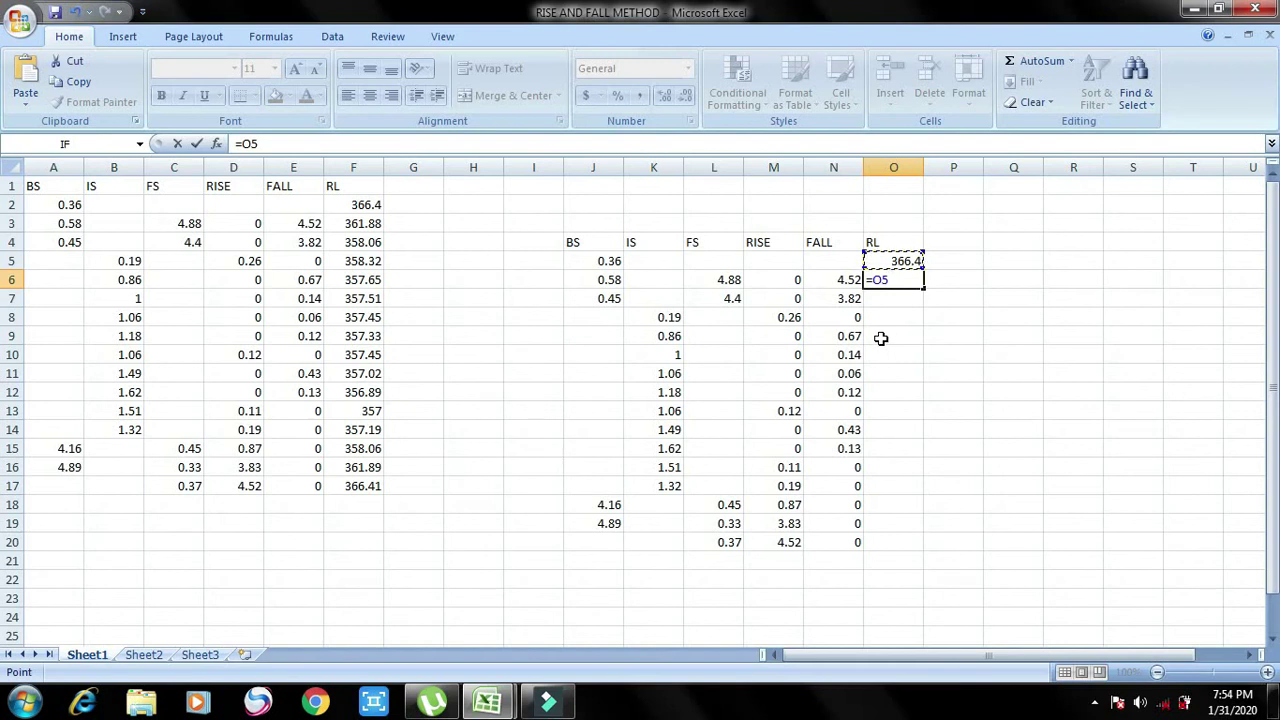
pyautogui.write('+')
pyautogui.click(788, 280)
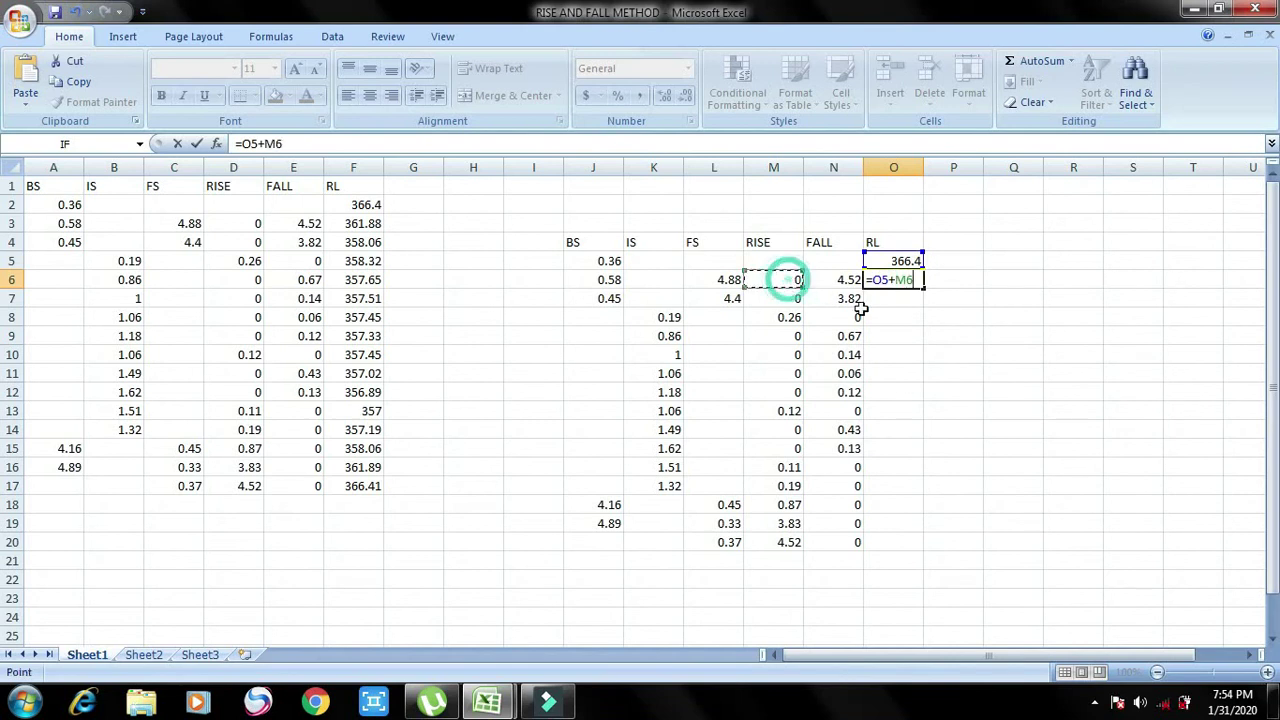
pyautogui.write('-')
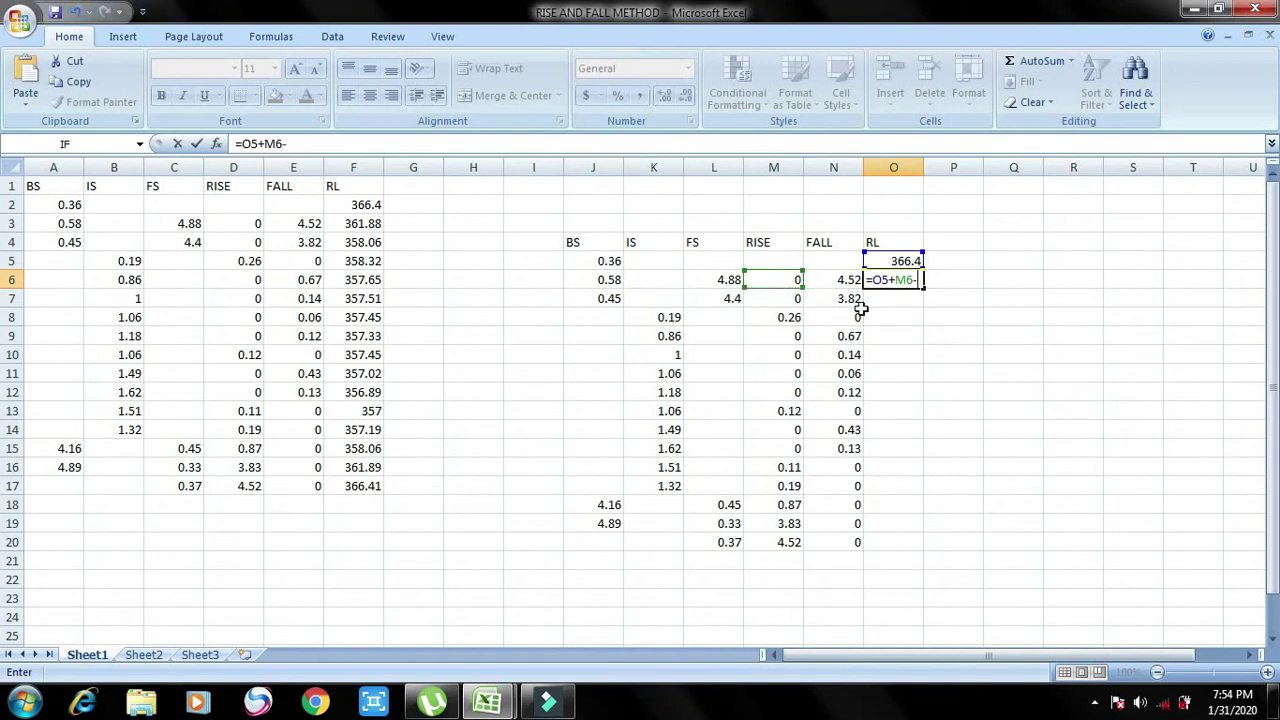
pyautogui.click(855, 280)
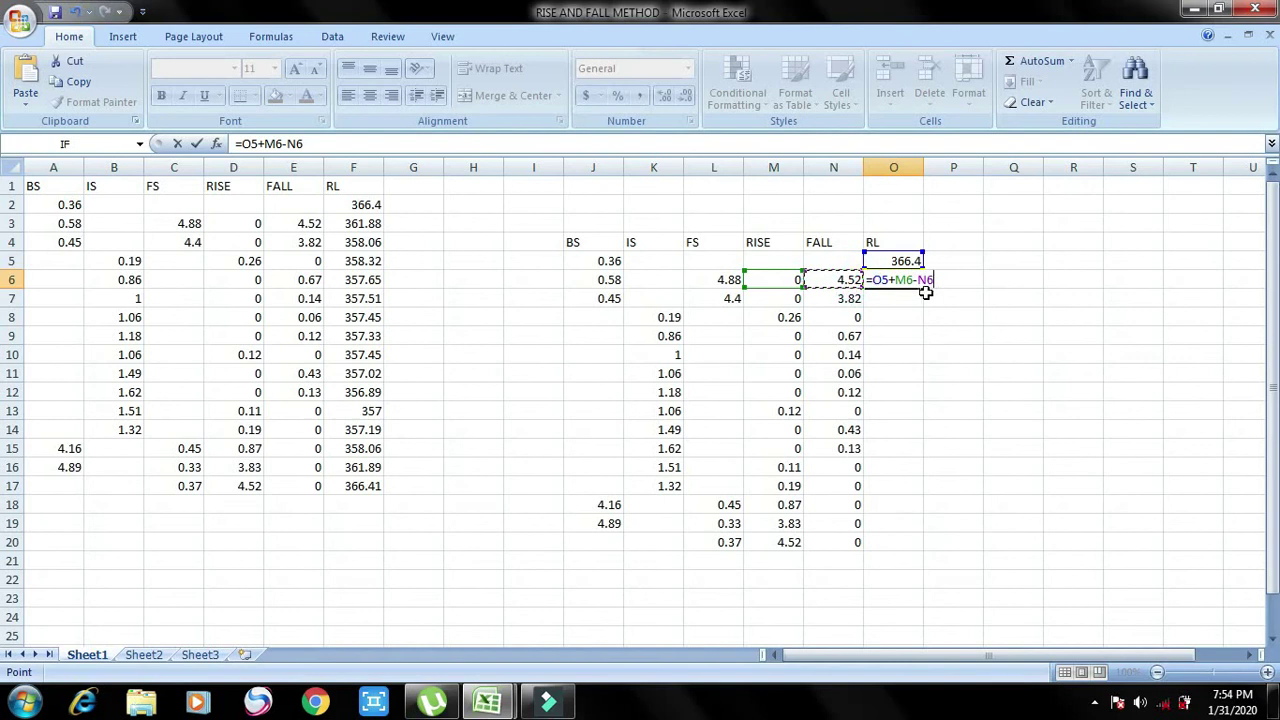
pyautogui.press('Return')
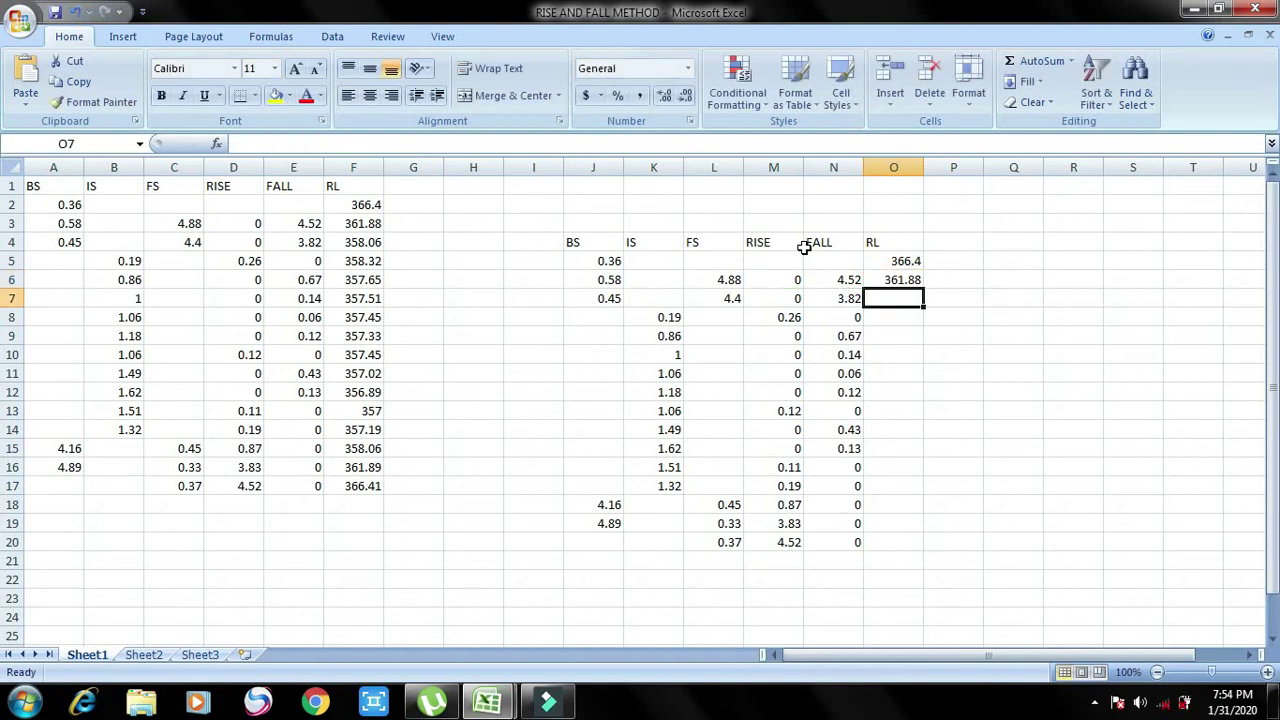
pyautogui.click(905, 280)
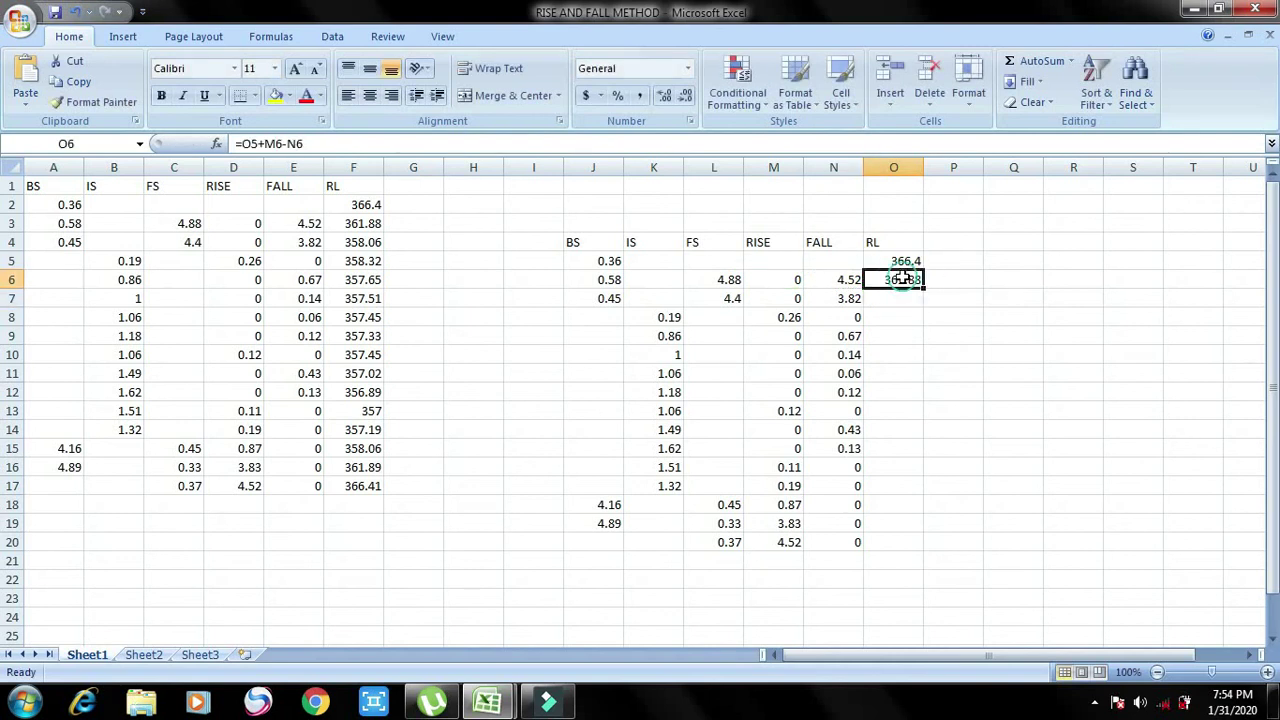
# Copy O6's RL formula down to O20, ending at 366.41, and check the copy in O11
pyautogui.moveTo(924, 289); pyautogui.dragTo(900, 543)
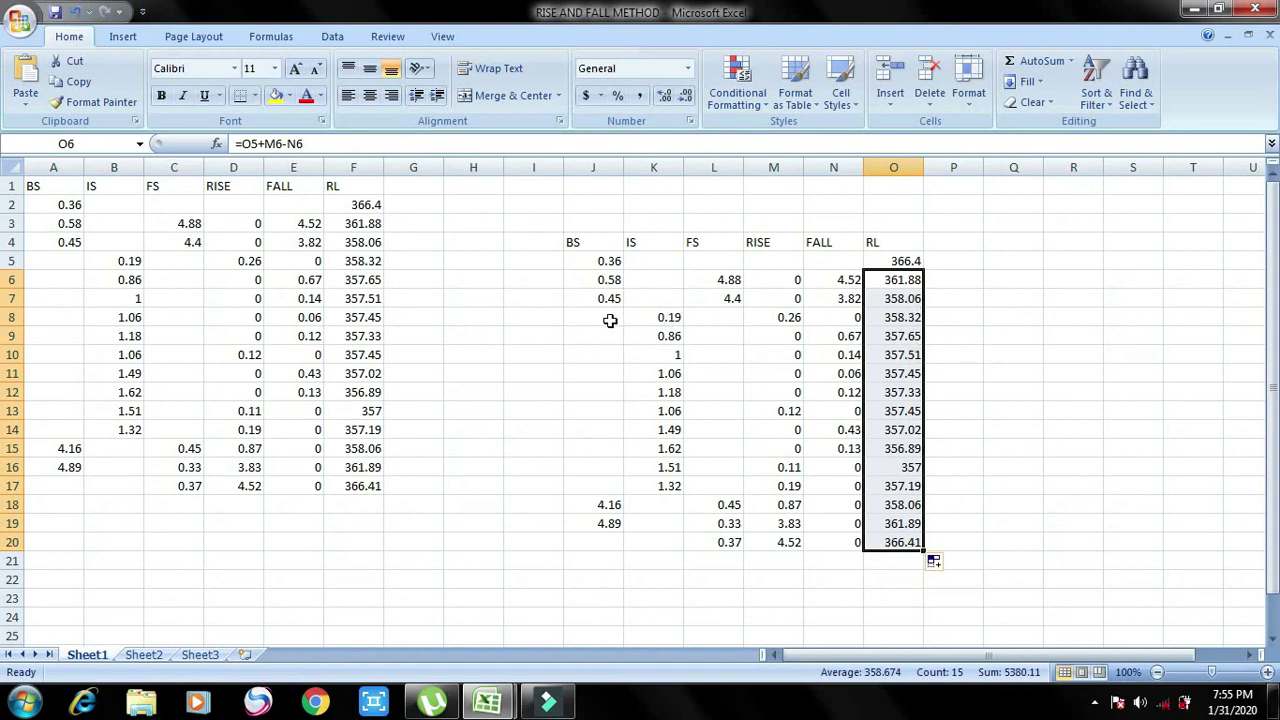
pyautogui.click(903, 373)
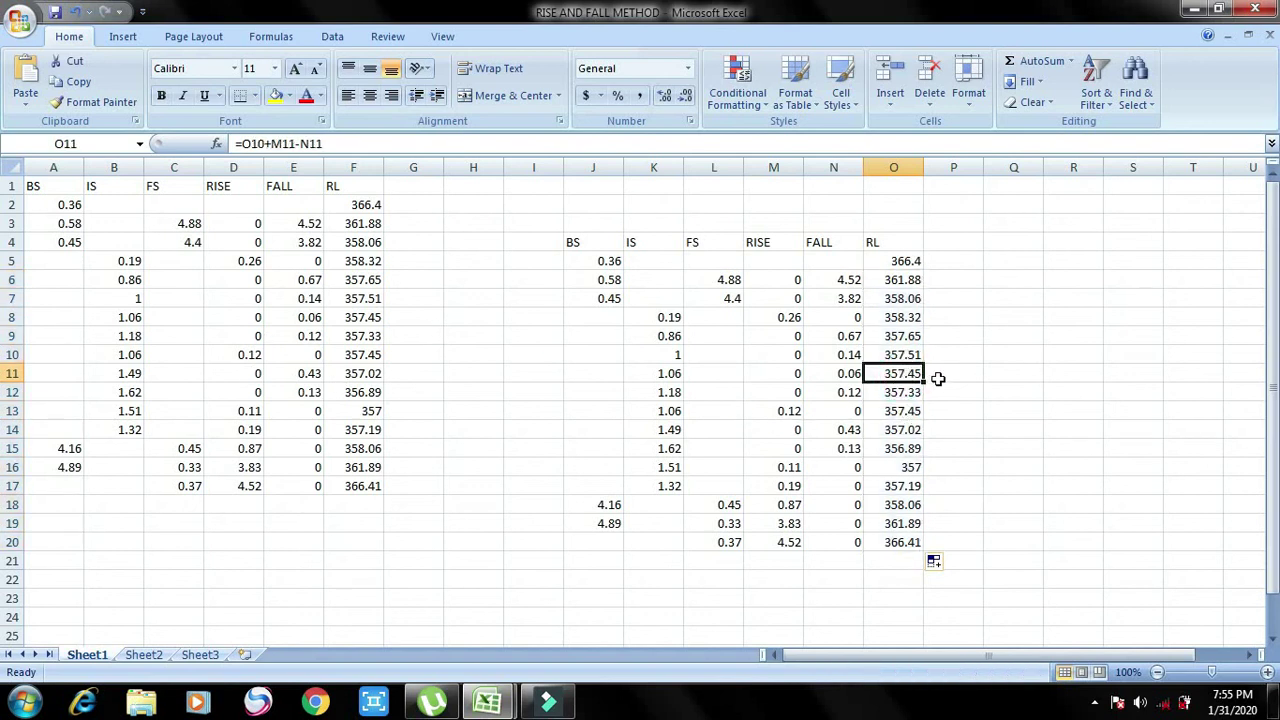